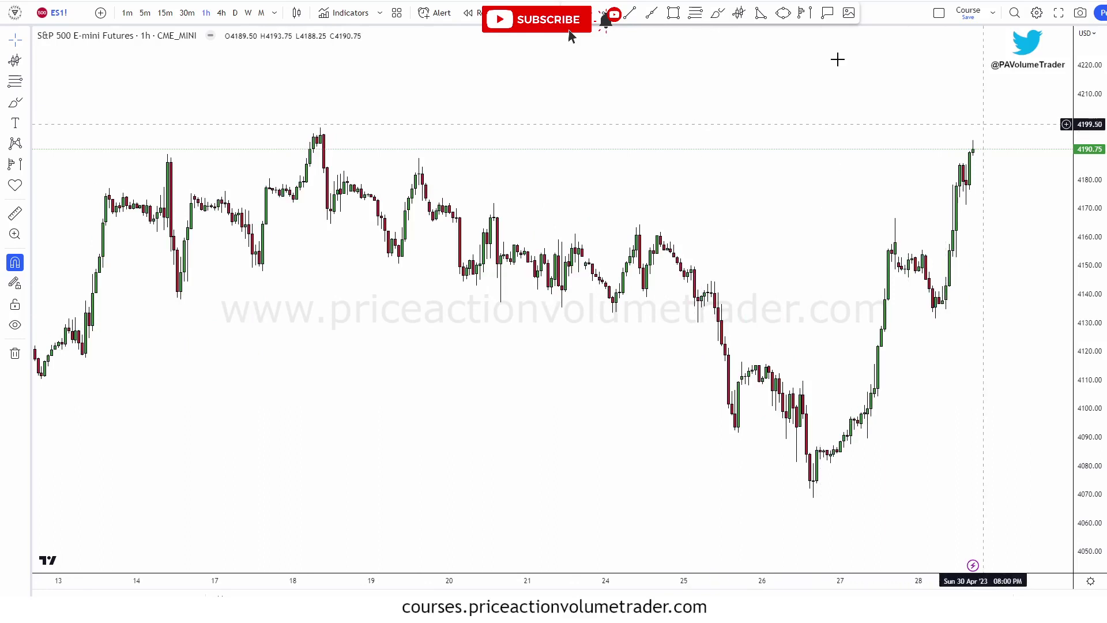
- Mark the symbol title, the time-axis dates and the day boundaries across the candles with the pen, and clear the marks
mouse_move(61, 24)
left_mouse_down()
mouse_move(226, 45)
mouse_move(73, 24)
left_mouse_up()
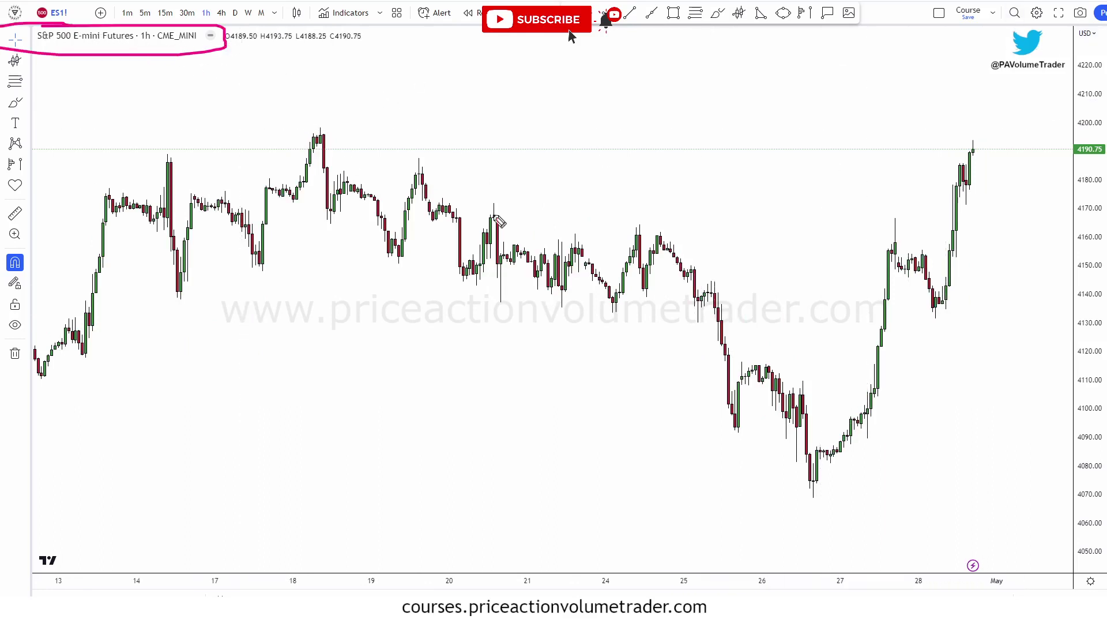
key("ctrl+z")
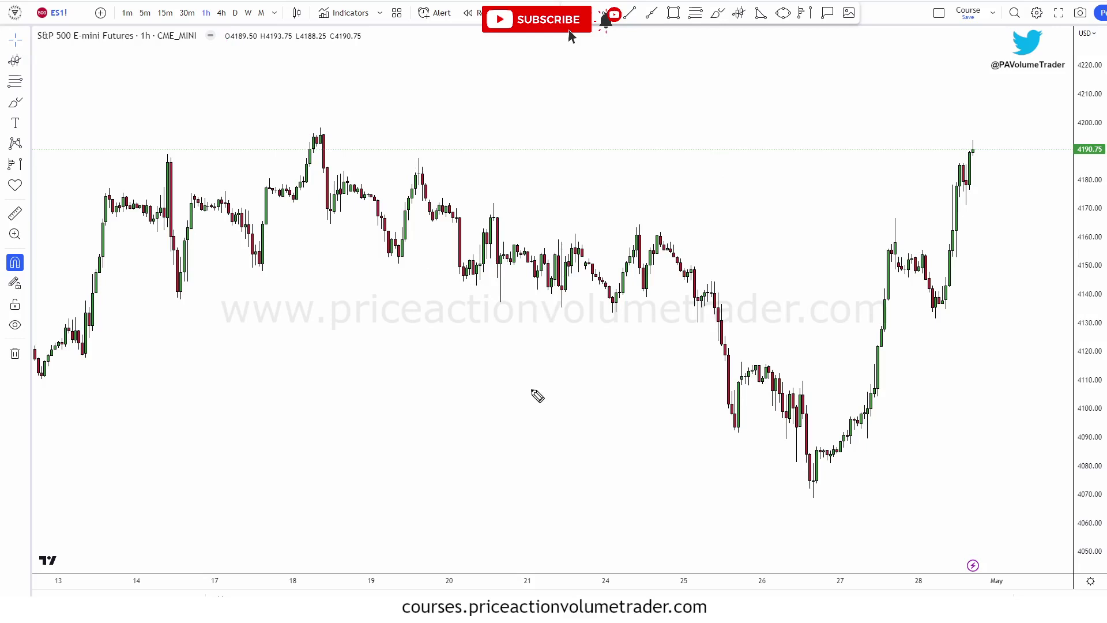
mouse_move(155, 567)
left_mouse_down()
mouse_move(681, 573)
mouse_move(329, 564)
mouse_move(462, 559)
left_mouse_up()
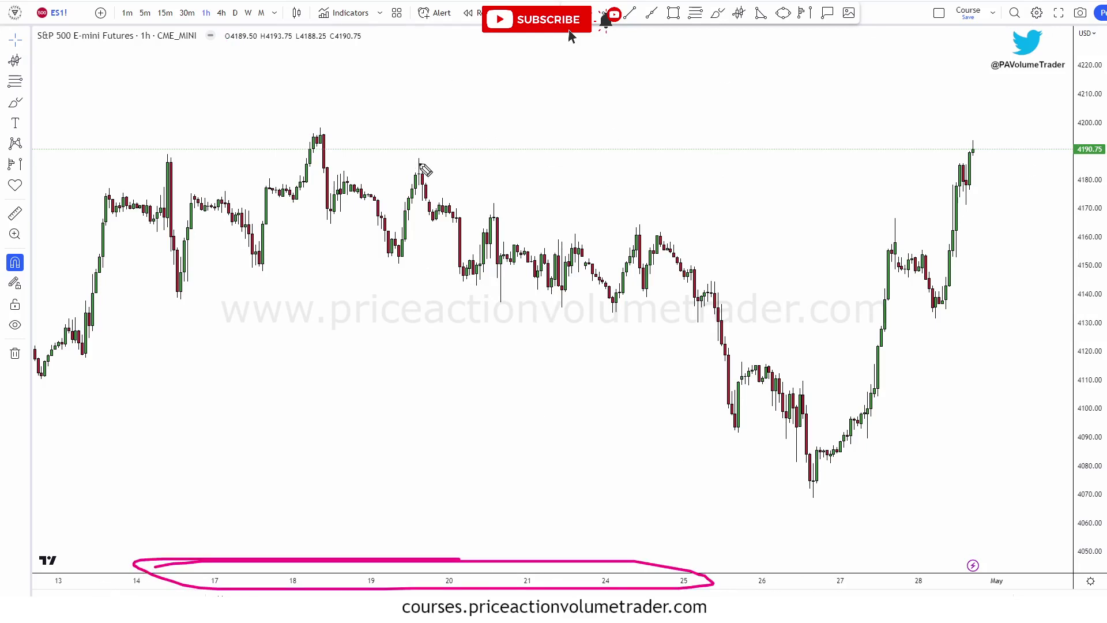
left_click_drag(377, 103, 358, 265)
left_click_drag(460, 116, 467, 260)
left_click_drag(578, 145, 575, 283)
left_click_drag(648, 149, 660, 267)
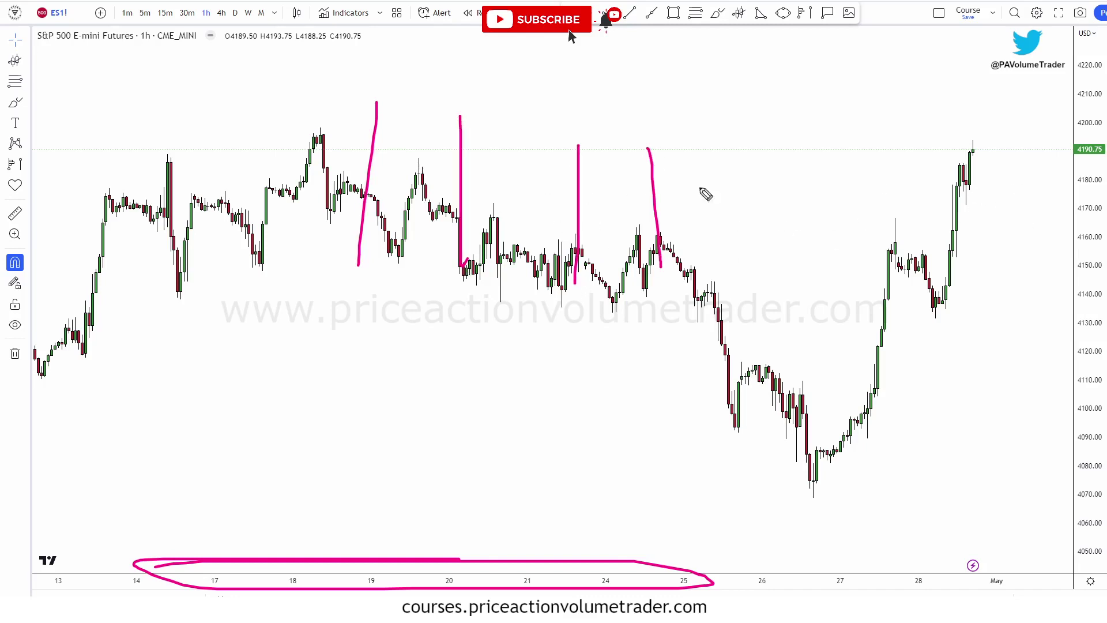
key("Escape")
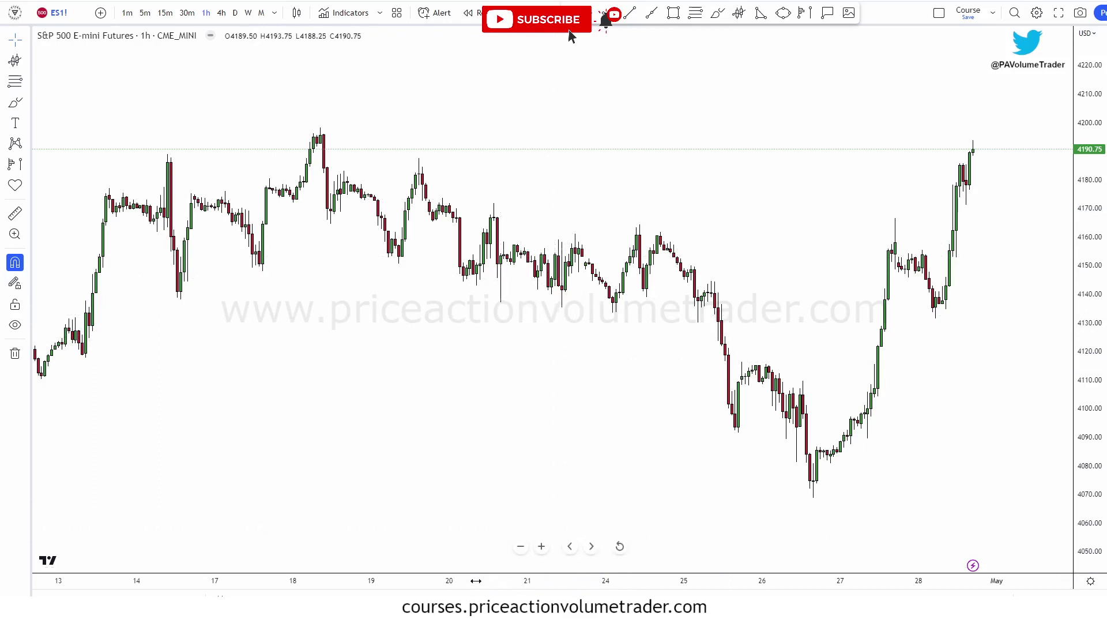
- Try turning on session breaks from the time scale's options, and turn them off again
right_click(495, 585)
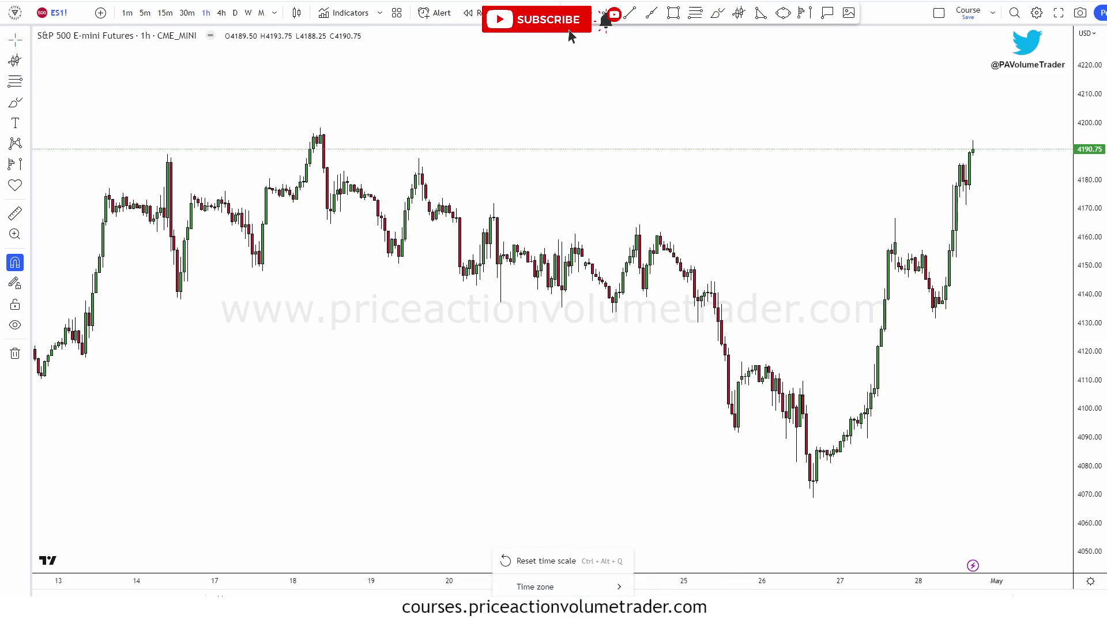
left_click(536, 475)
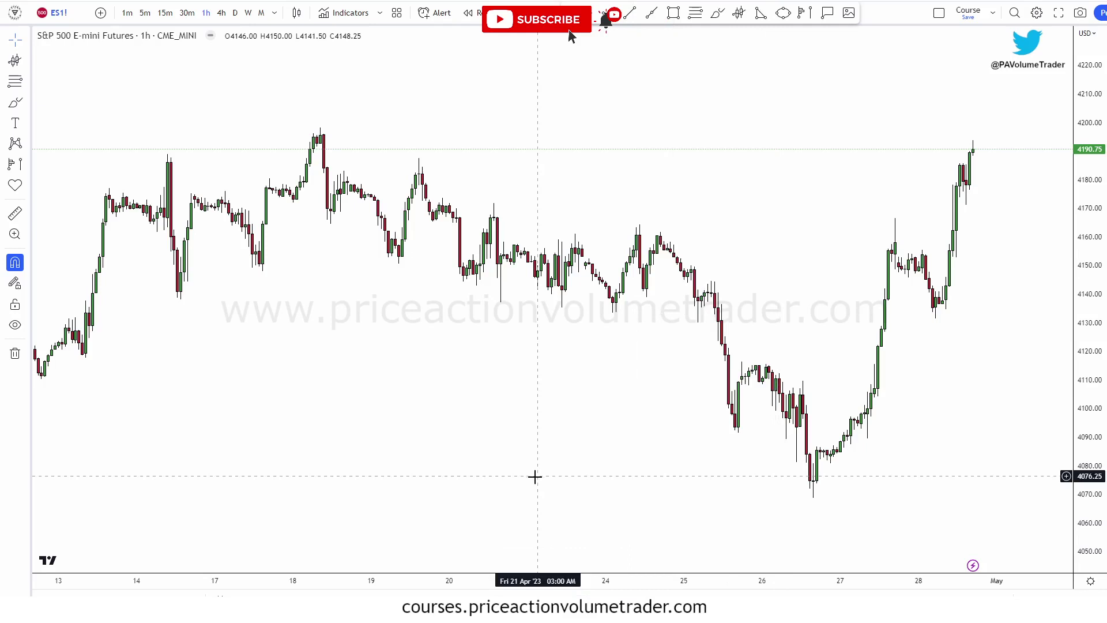
right_click(507, 583)
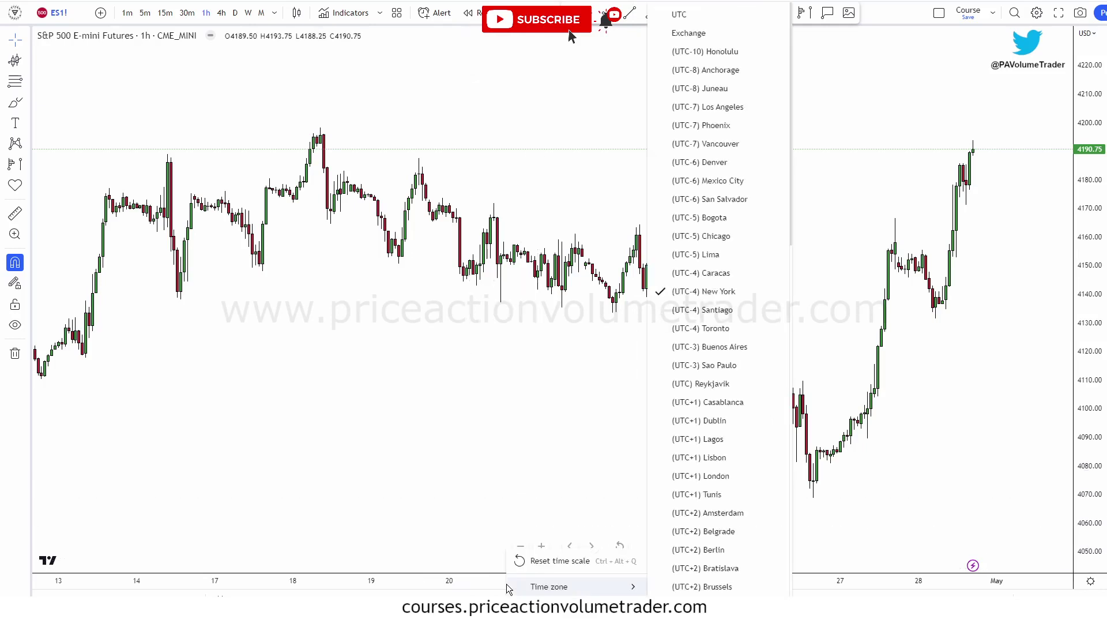
mouse_move(561, 588)
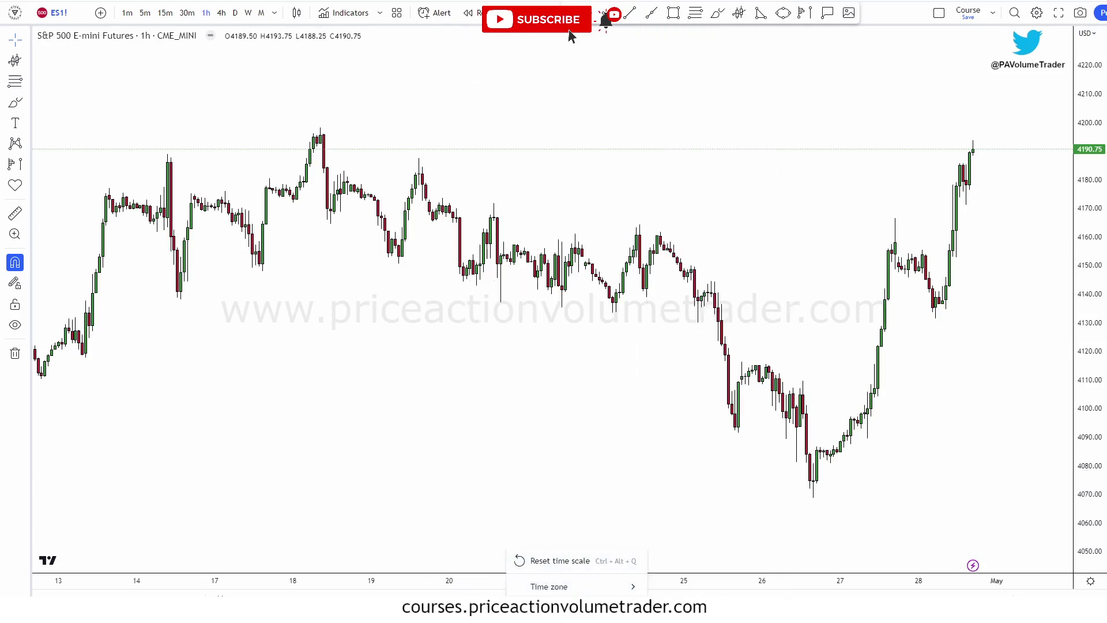
left_click(577, 605)
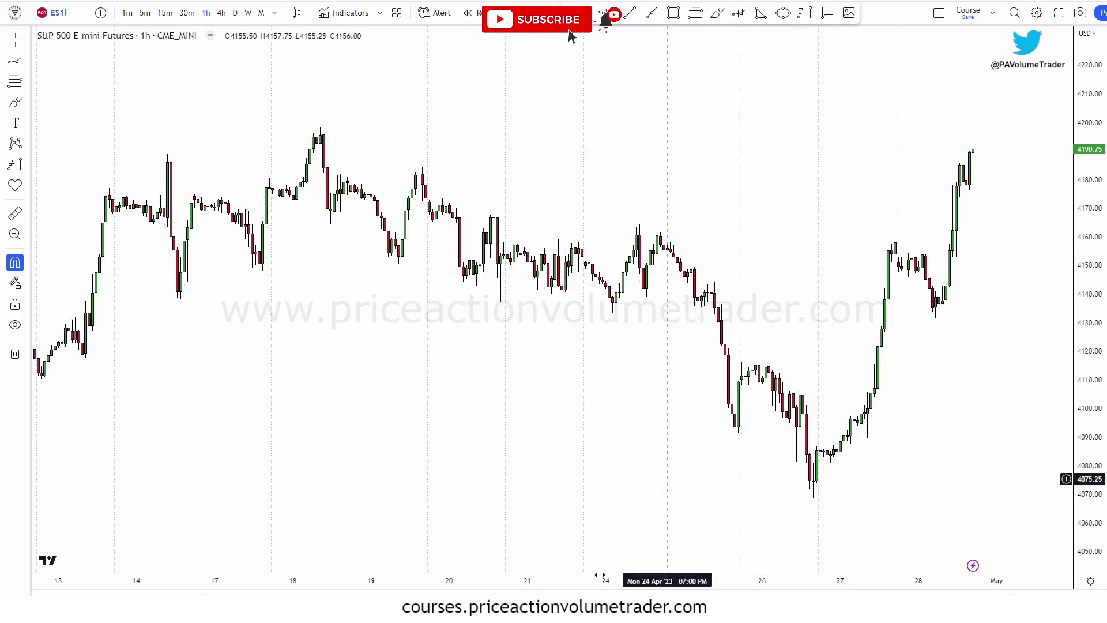
right_click(571, 581)
left_click(575, 605)
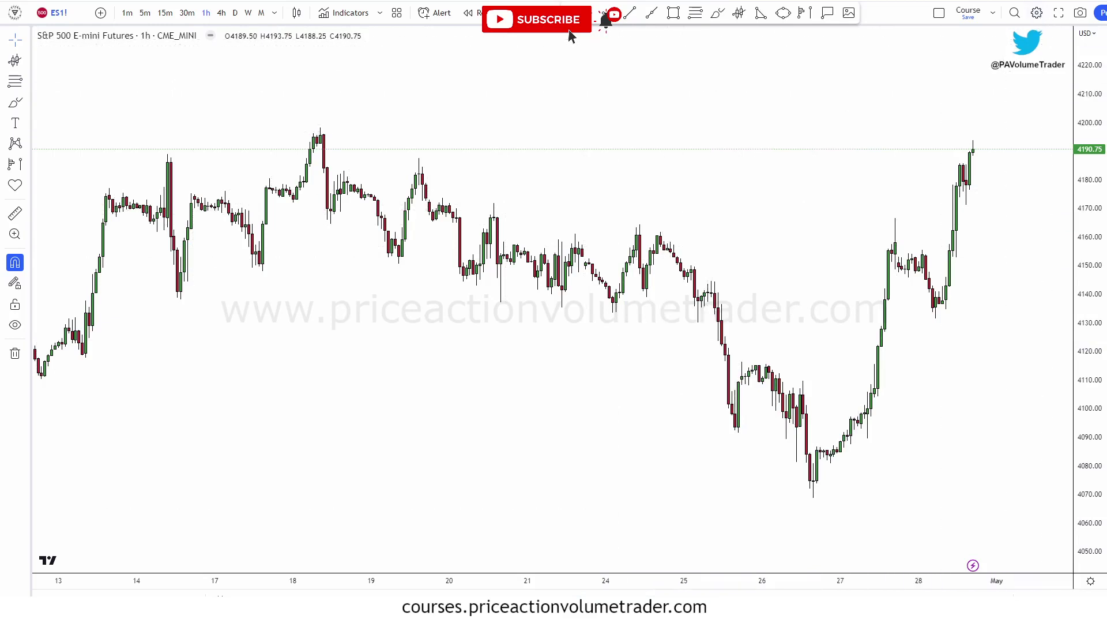
- Draw a pen arrow pointing at the chart settings control and clear it
mouse_move(866, 188)
left_mouse_down()
mouse_move(1030, 29)
mouse_move(973, 49)
left_mouse_up()
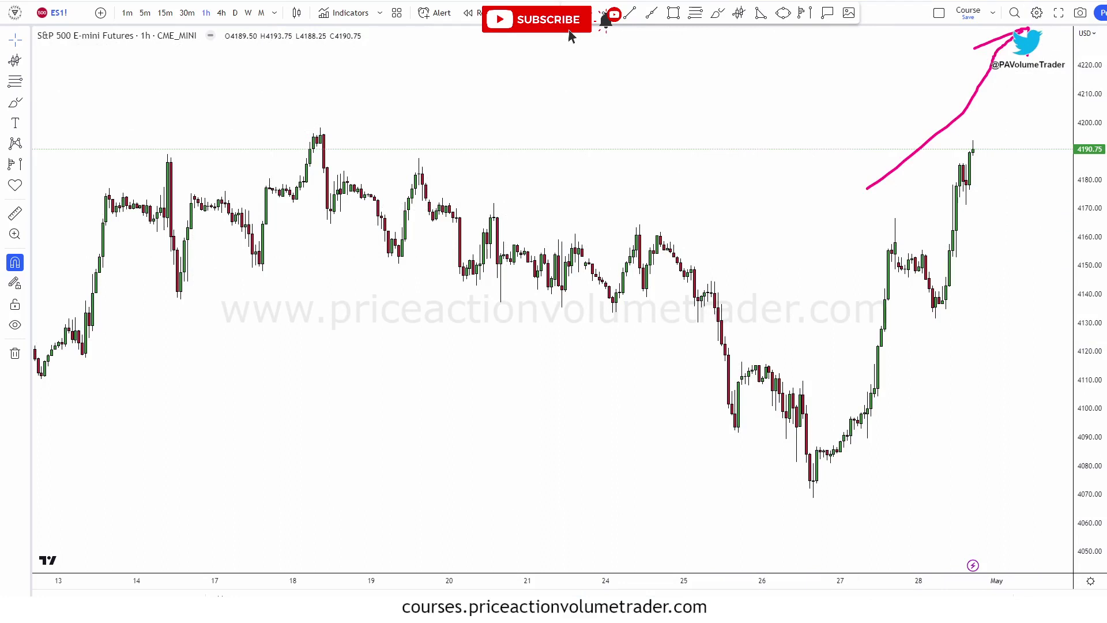
key("ctrl+shift+6")
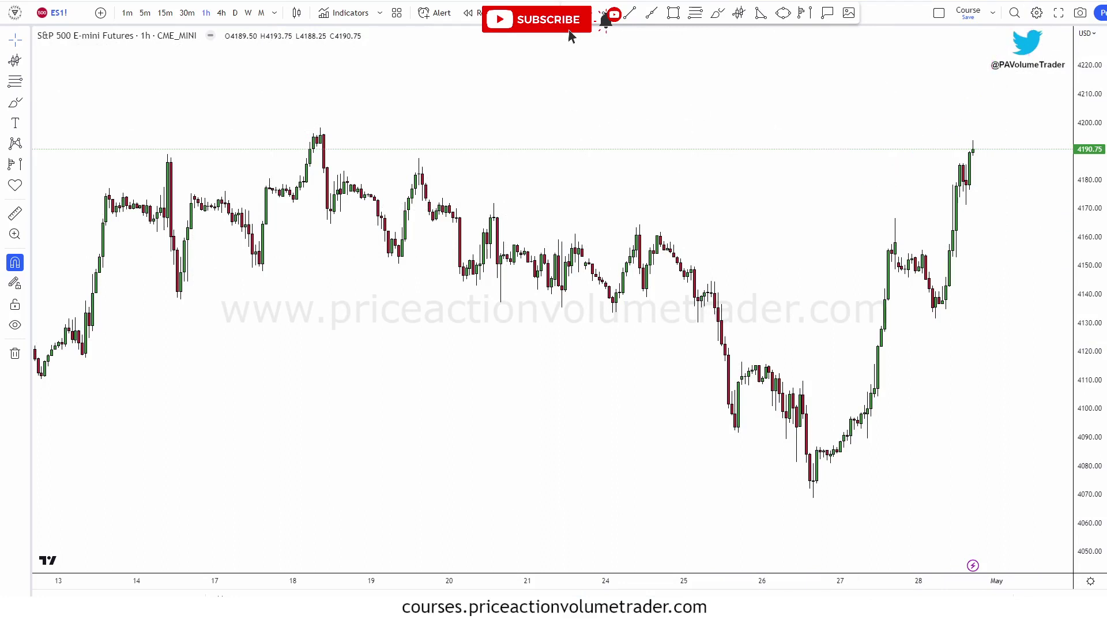
- Enable session breaks in the chart's appearance settings and set their line color to black
right_click(585, 104)
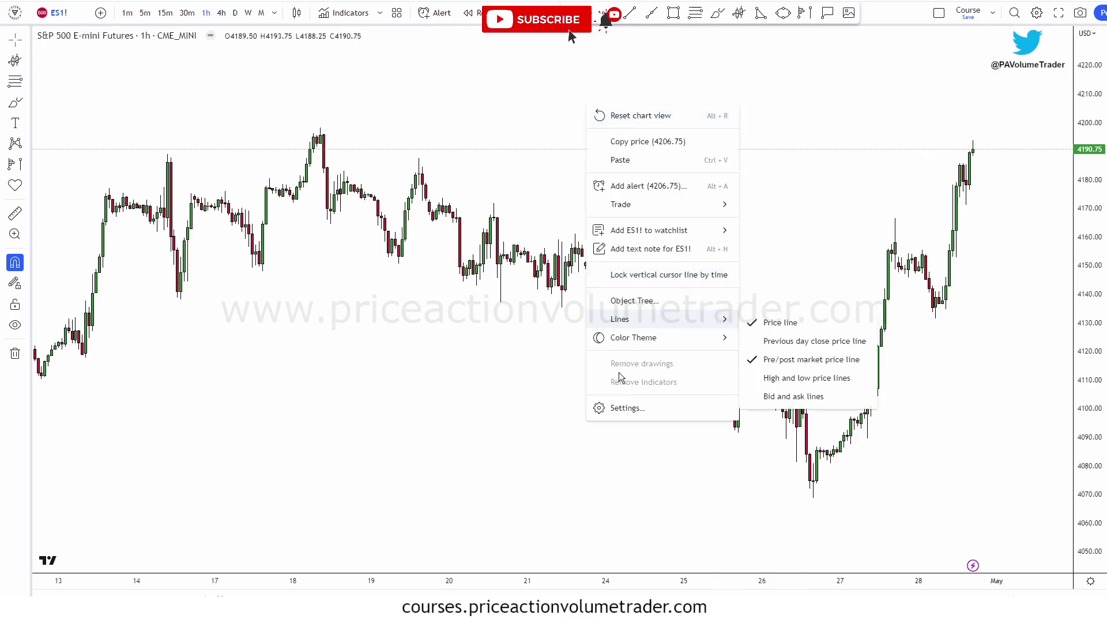
left_click(619, 408)
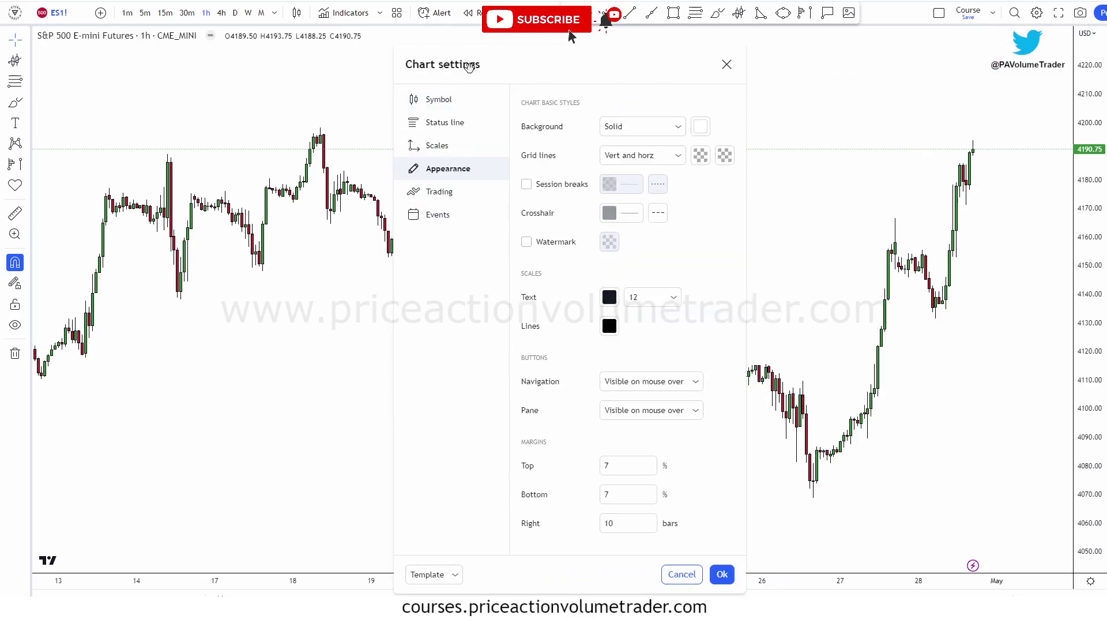
left_click_drag(448, 68, 708, 68)
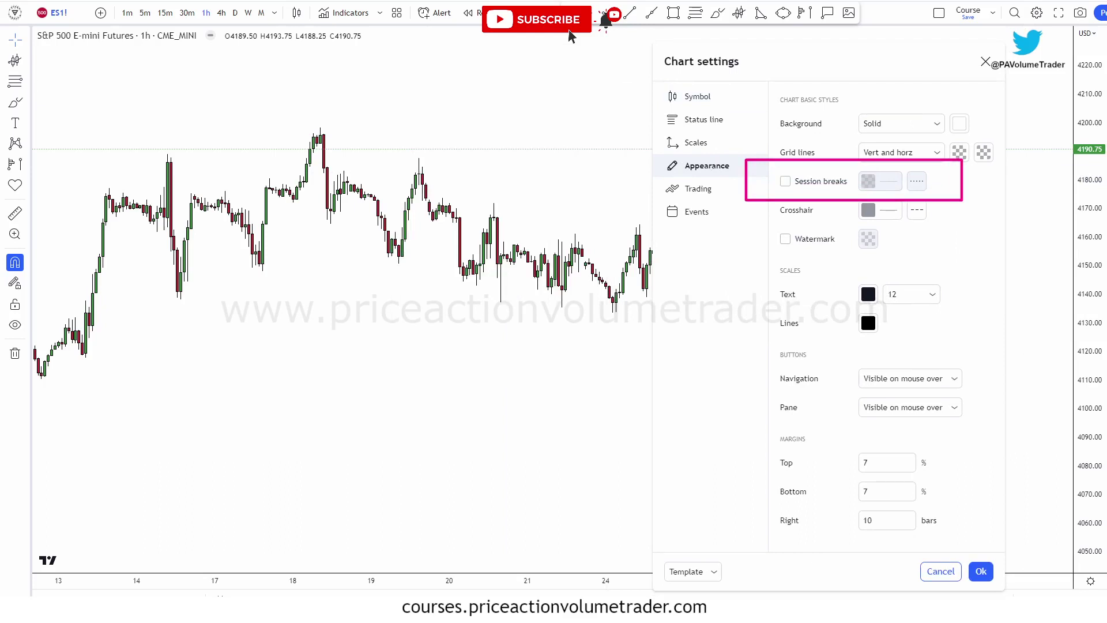
left_click(787, 182)
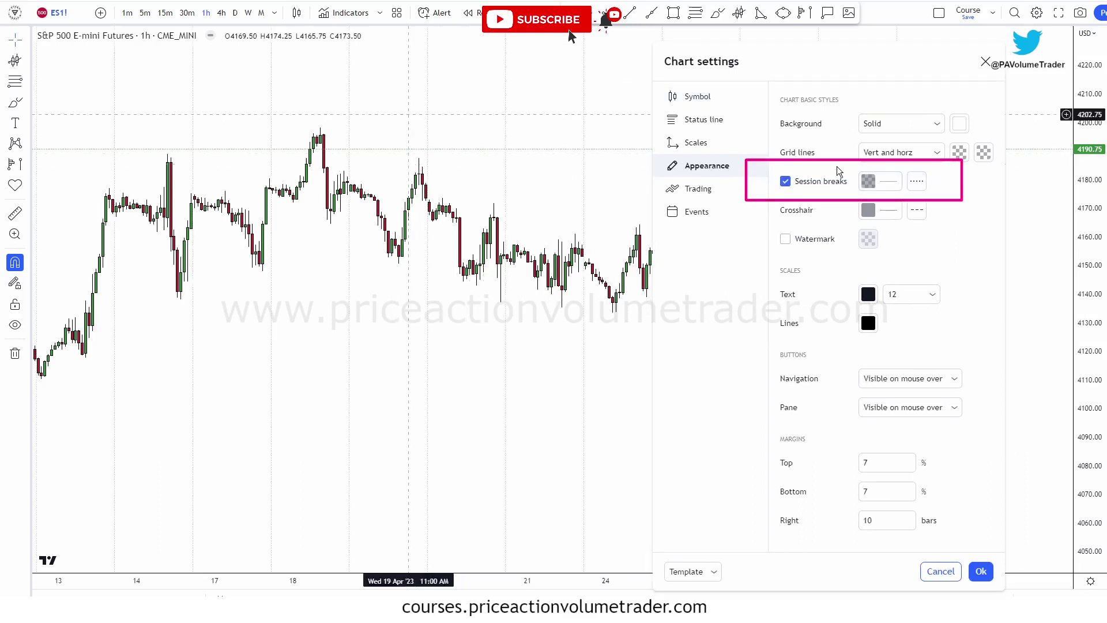
left_click(878, 182)
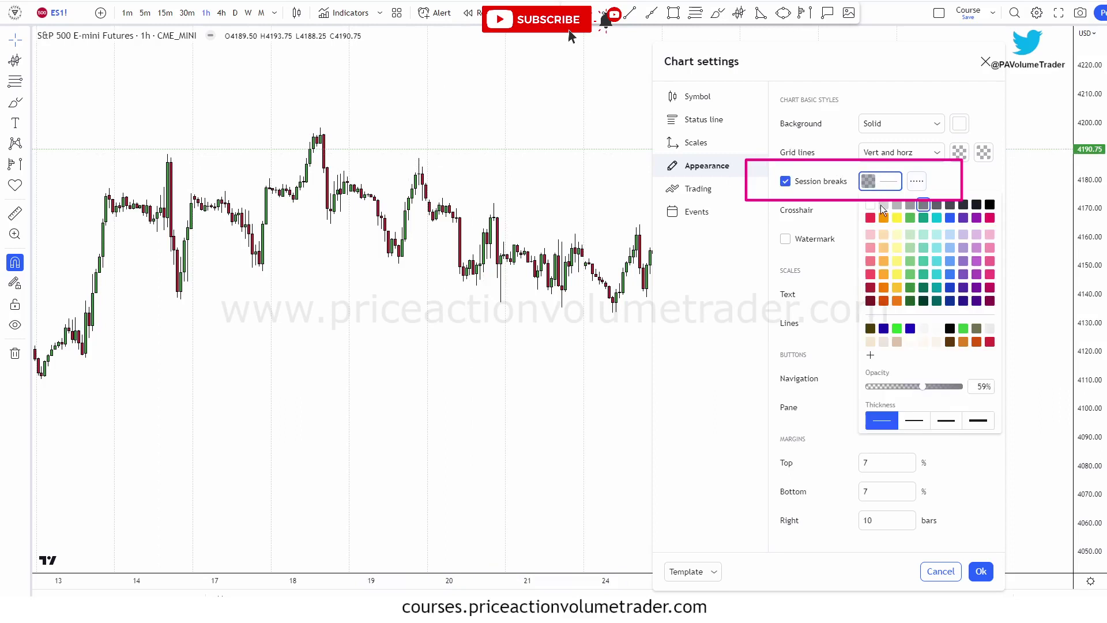
left_click(989, 205)
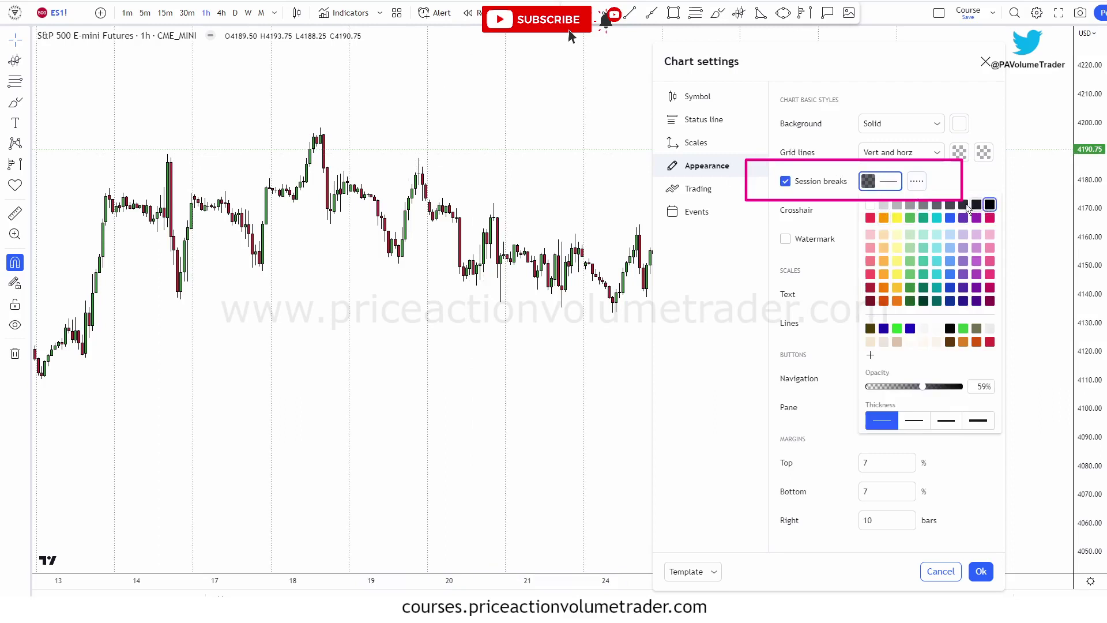
- Try dashed and solid styles for the session breaks, set them to a dotted line, and apply the chart settings
left_click(923, 182)
left_click(932, 222)
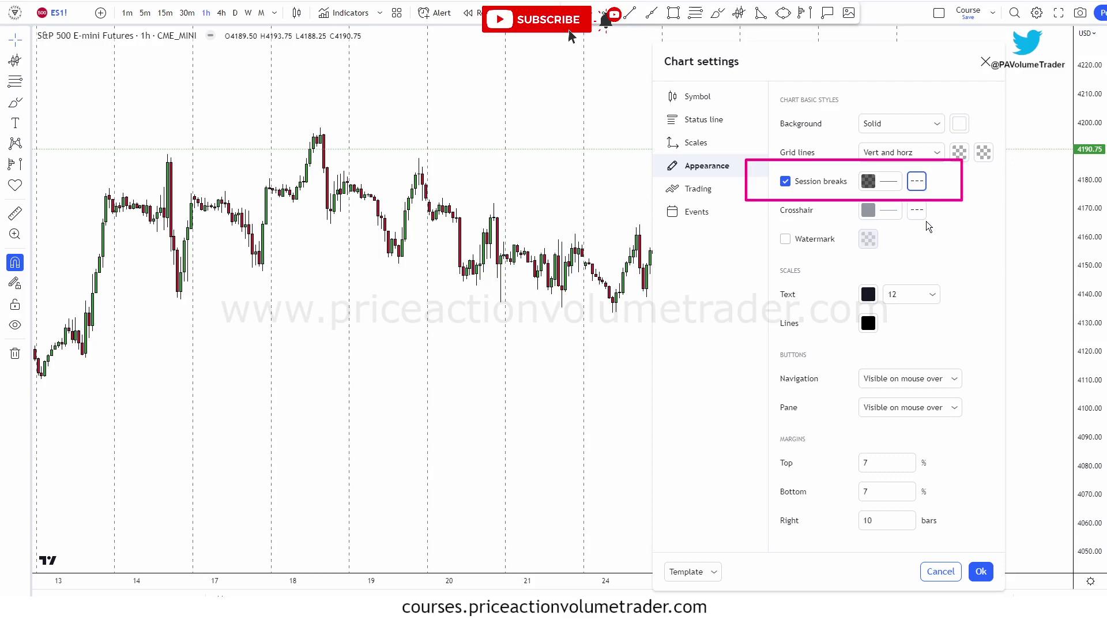
left_click(917, 181)
left_click(933, 203)
left_click(917, 181)
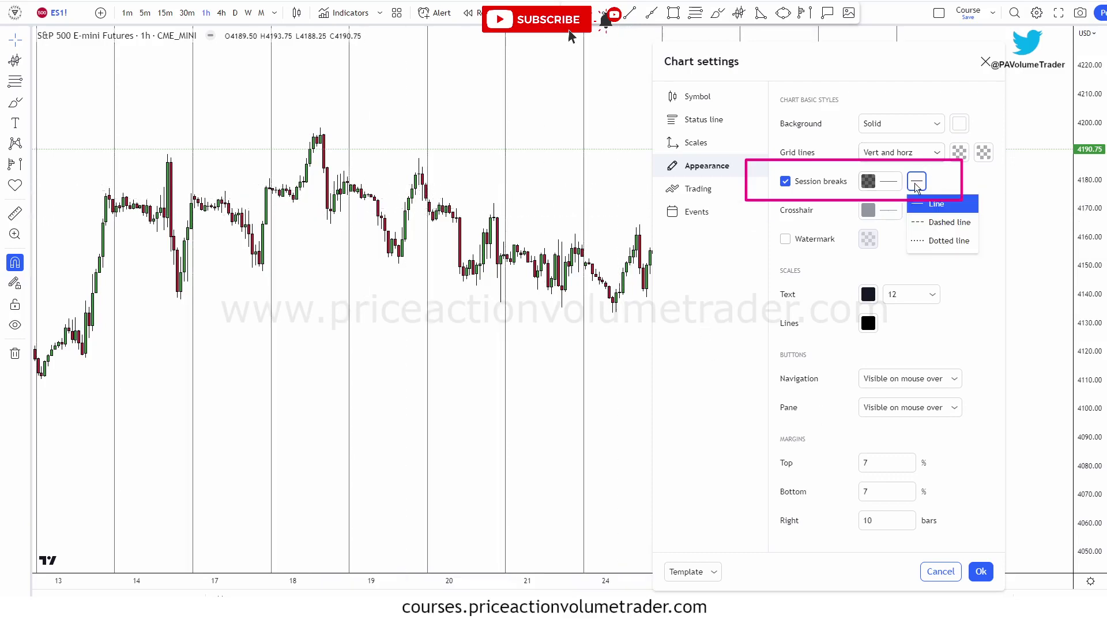
left_click(935, 241)
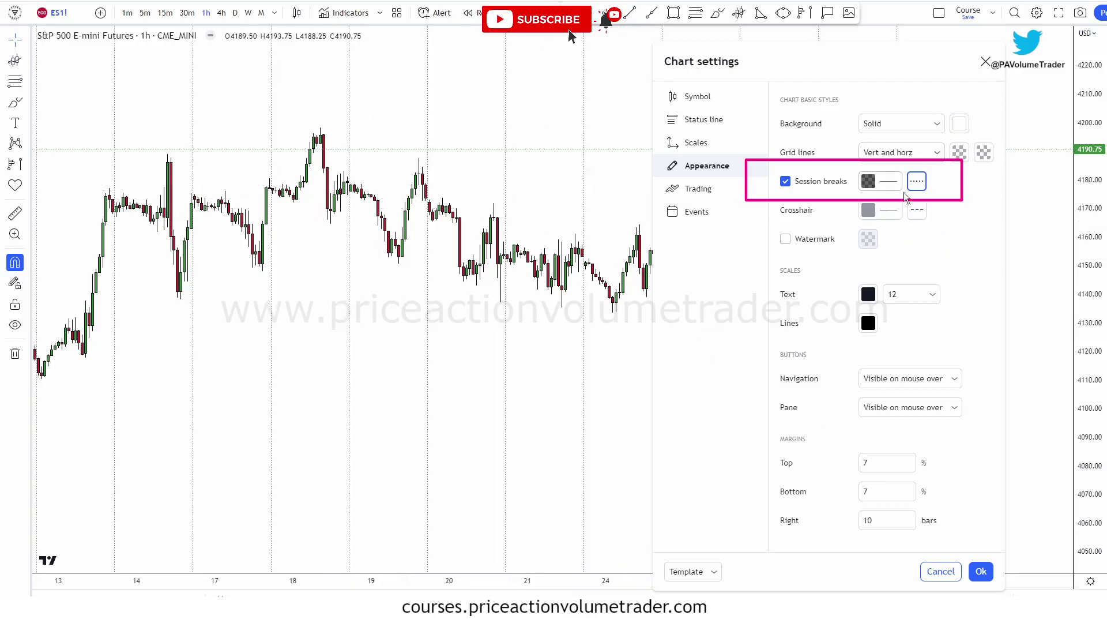
left_click(982, 573)
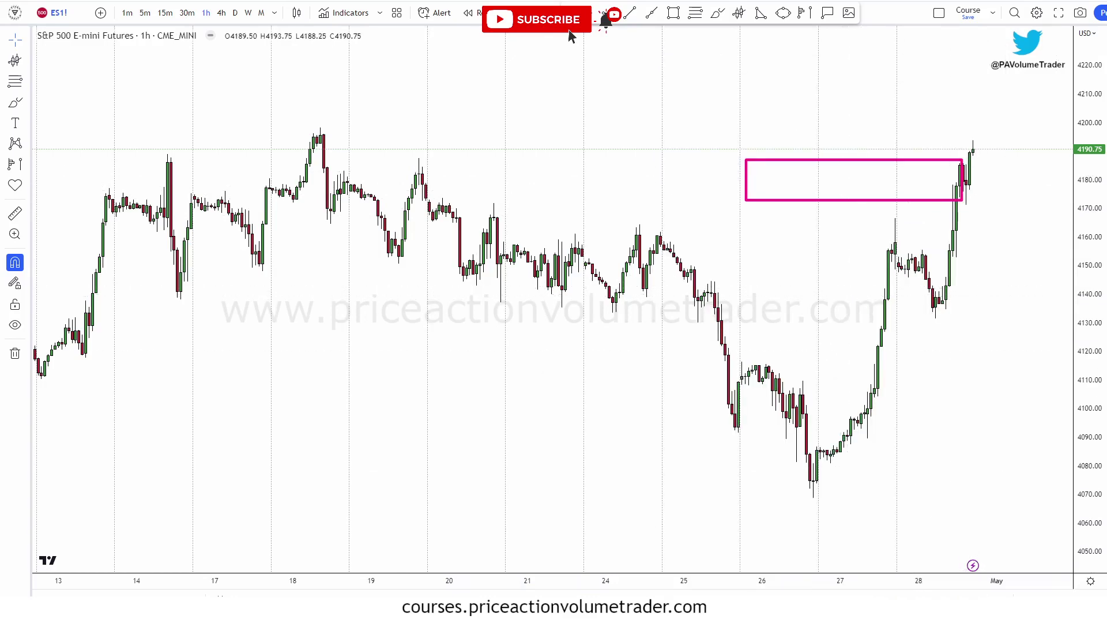
- Set the session breaks' style to a solid line in the chart settings and apply it
scroll(875, 226, "up", 2)
scroll(874, 226, "down", 2)
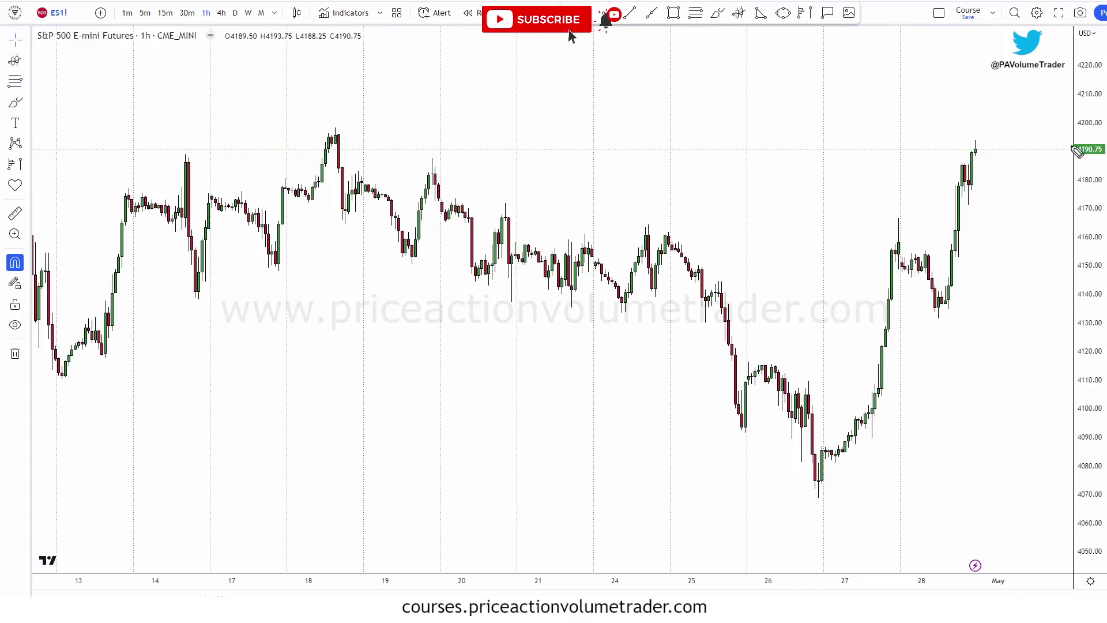
scroll(1004, 141, "up", 6)
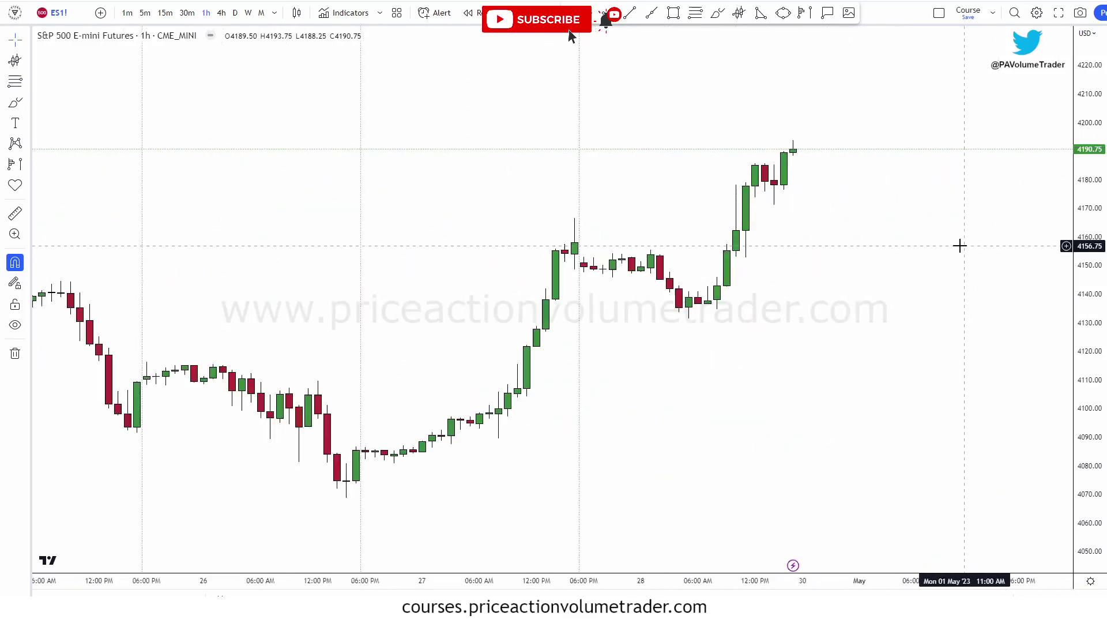
scroll(683, 279, "down", 2)
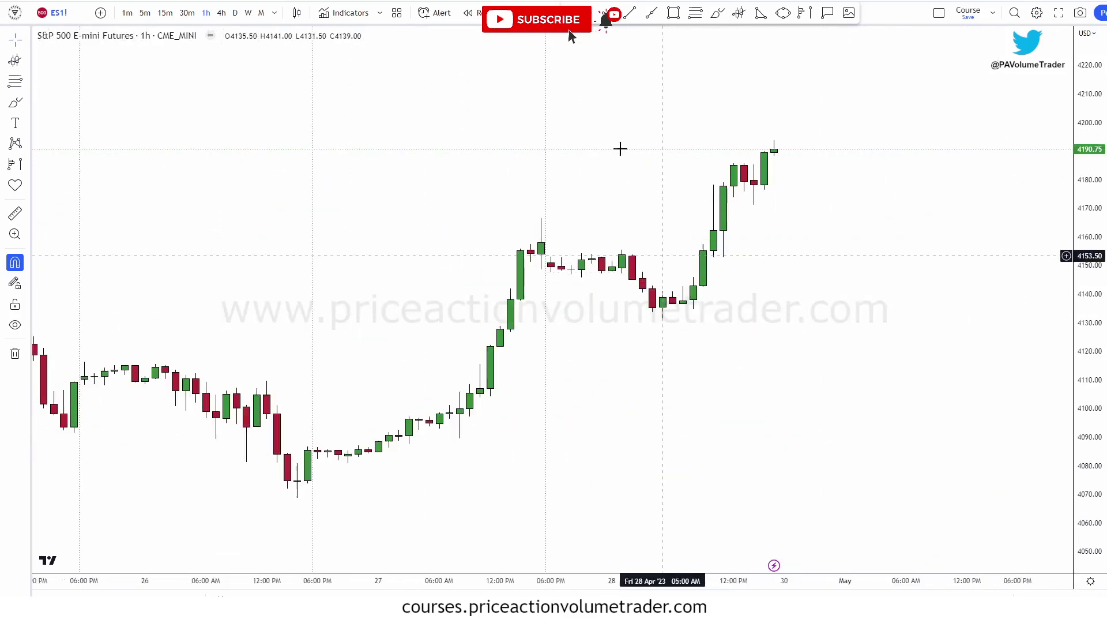
right_click(650, 109)
left_click(1043, 13)
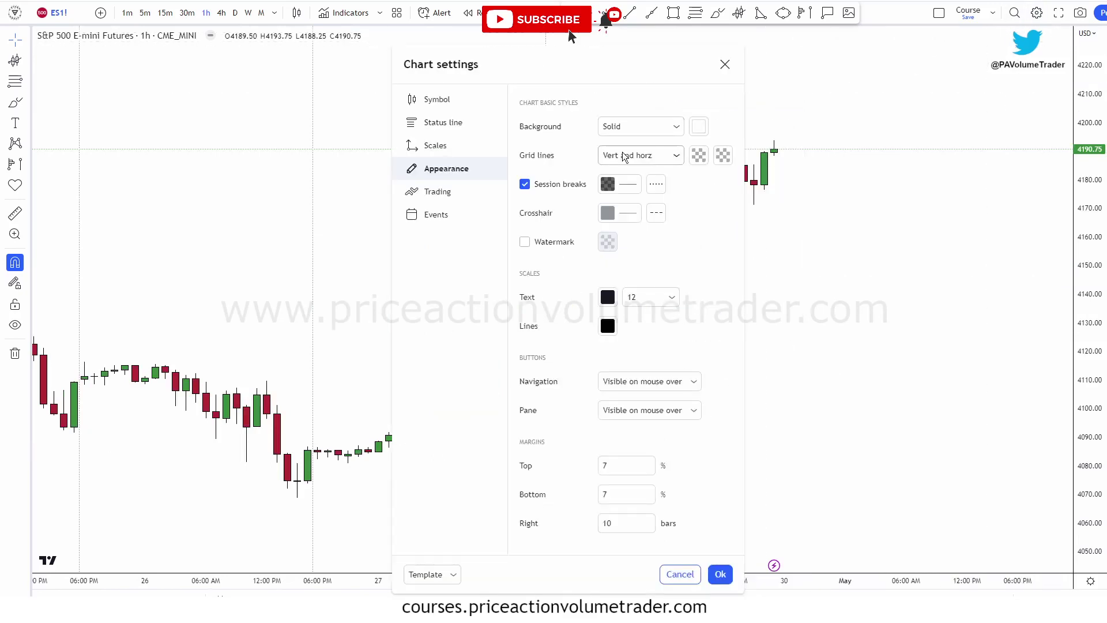
left_click(632, 185)
left_click(659, 185)
left_click(670, 205)
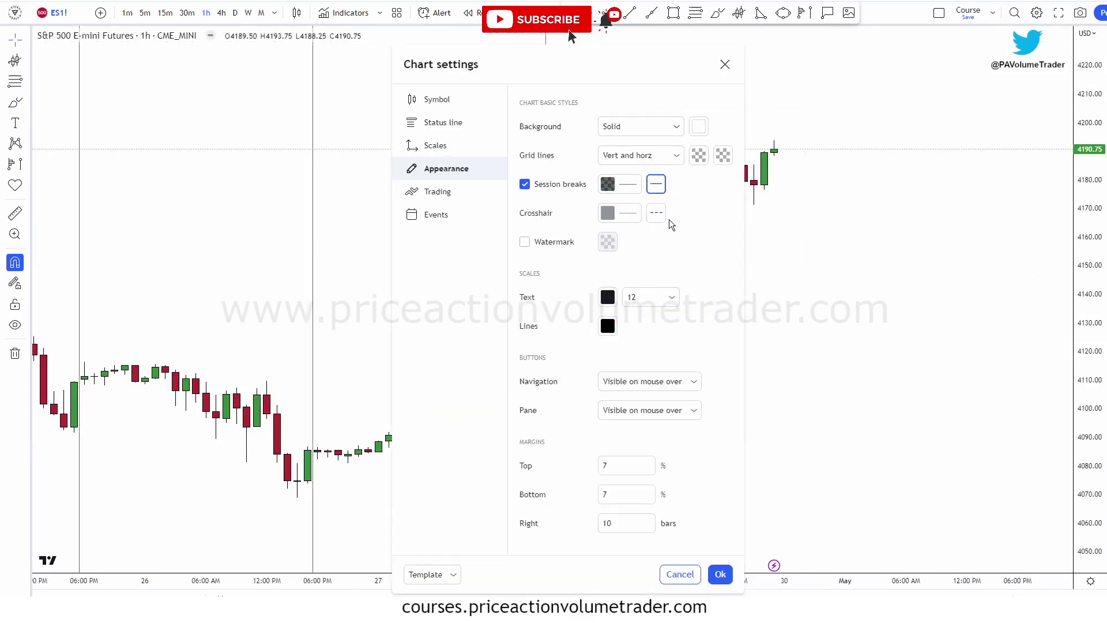
left_click(721, 573)
scroll(767, 343, "down", 6)
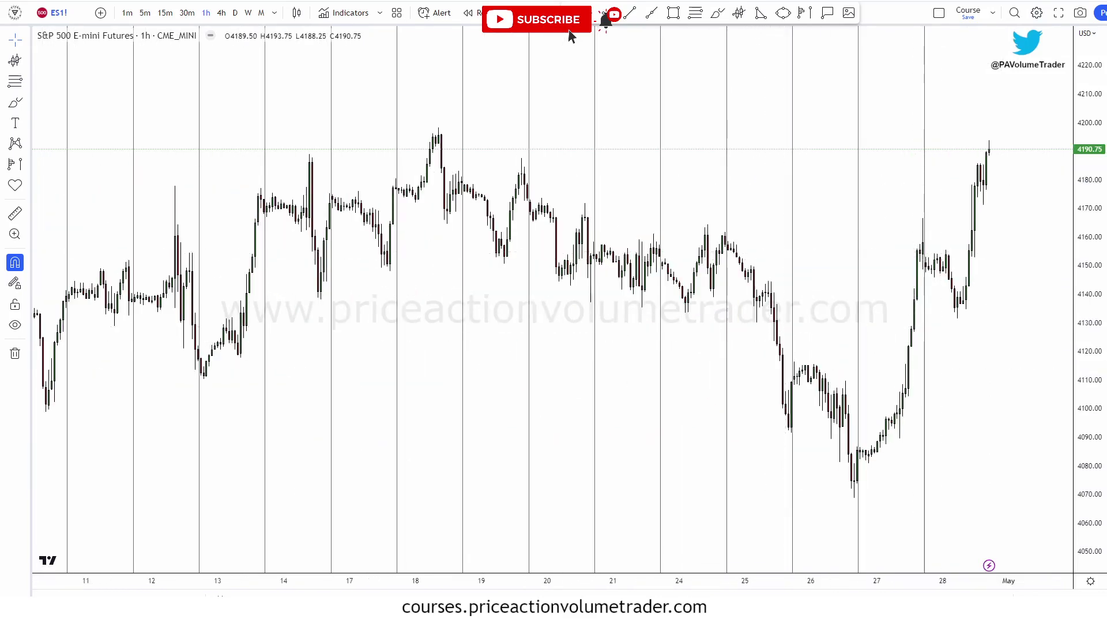
- Circle the session-break lines at the start of the 19th, 20th and 21st with the pen, and clear the marks
left_click_drag(460, 97, 437, 108)
left_click_drag(535, 110, 537, 110)
left_click_drag(594, 136, 592, 124)
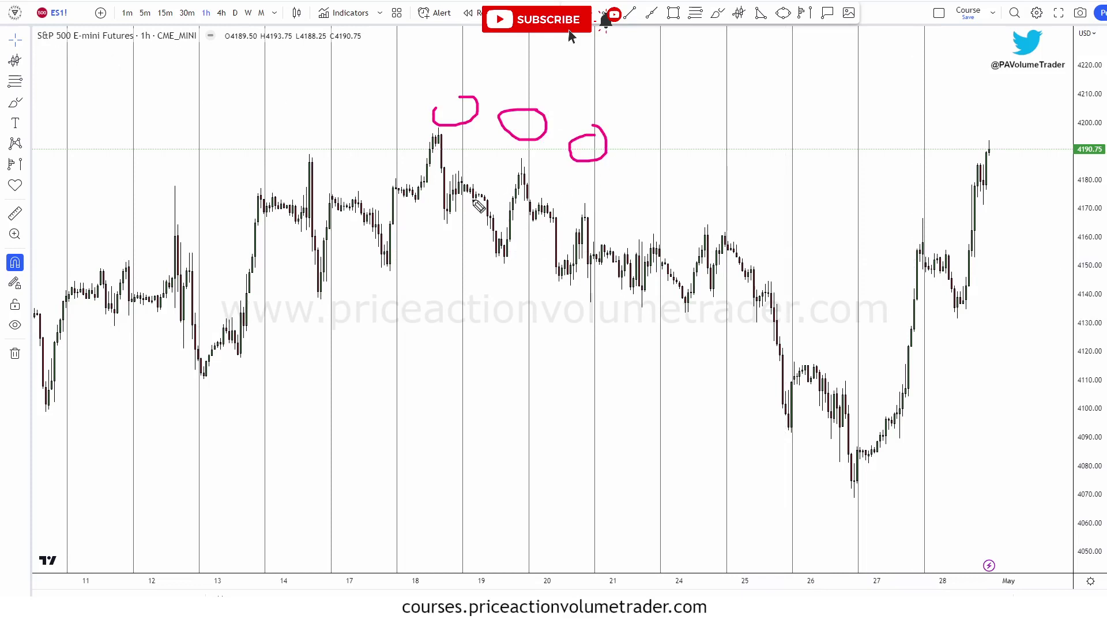
mouse_move(474, 173)
left_mouse_down()
mouse_move(458, 196)
mouse_move(468, 184)
left_mouse_up()
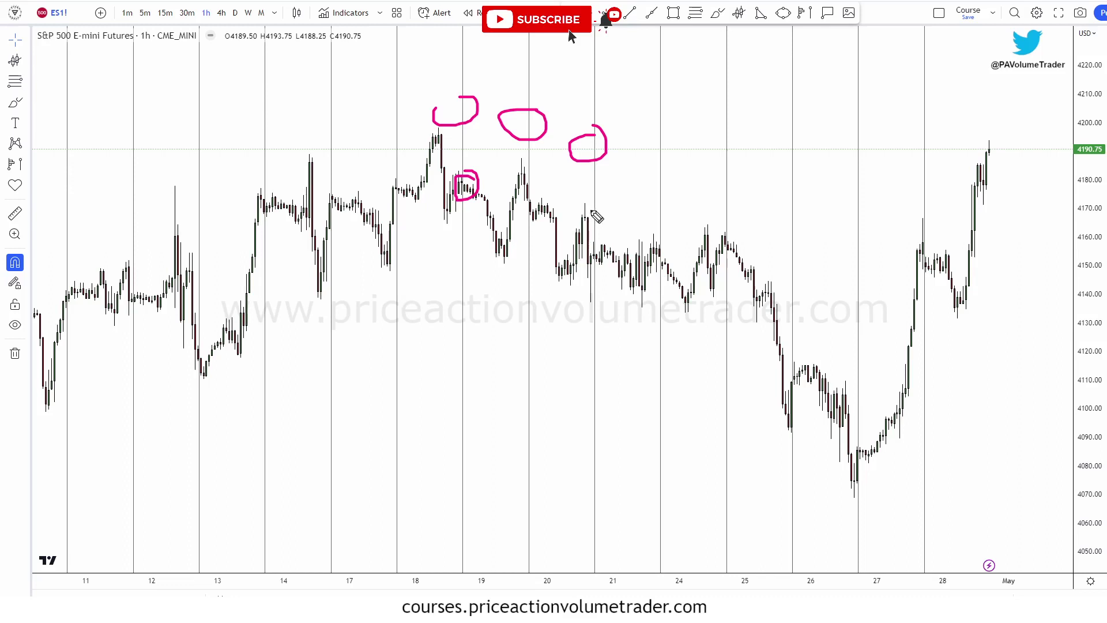
key("Escape")
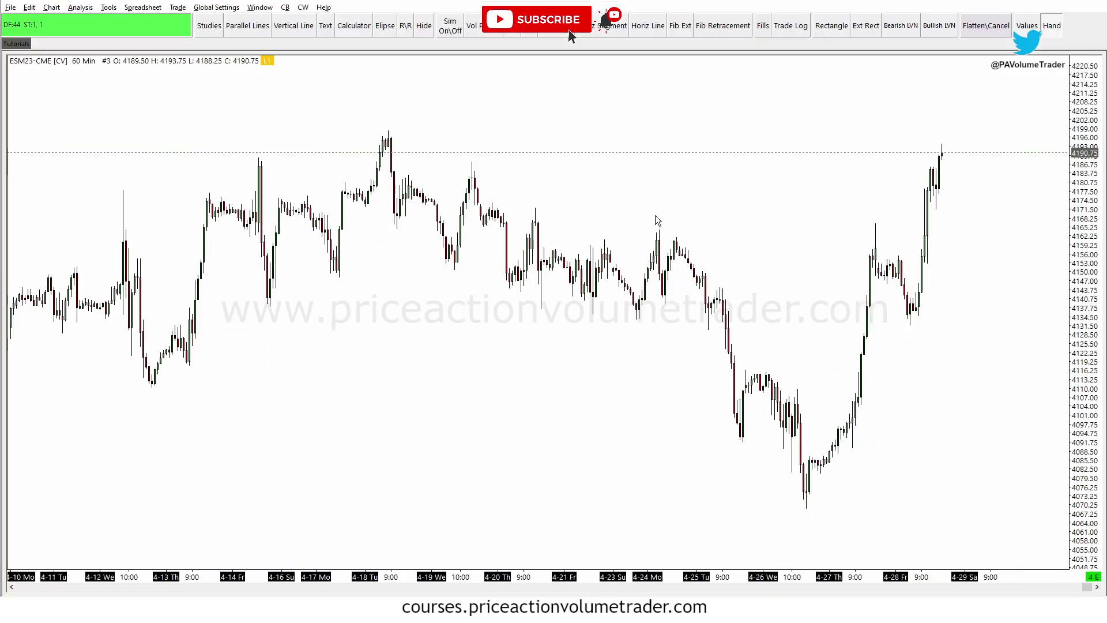
- Switch to the ESM23-CME 60 Min chart in Sierra Chart and circle its latest price with the pen
left_click_drag(658, 194, 727, 196)
left_click_drag(835, 168, 836, 168)
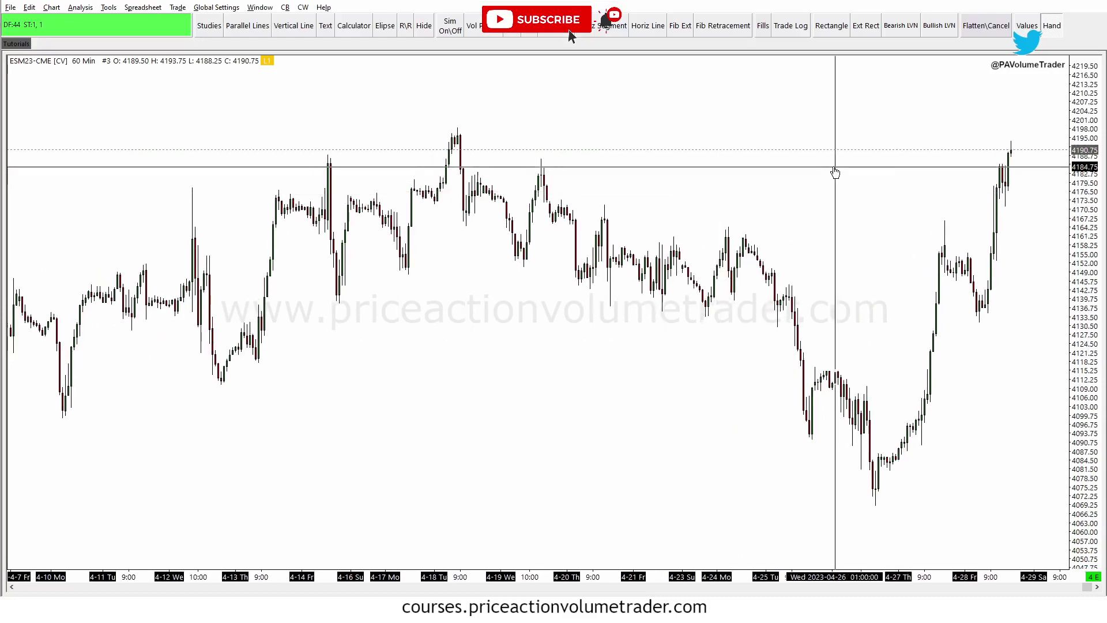
scroll(835, 171, "up", 3)
scroll(836, 166, "down", 1)
mouse_move(801, 200)
left_mouse_down()
mouse_move(784, 189)
mouse_move(771, 203)
mouse_move(784, 208)
left_mouse_up()
left_click_drag(1033, 175, 1027, 194)
key("ctrl+shift+3")
mouse_move(951, 156)
left_mouse_down()
mouse_move(937, 147)
mouse_move(968, 164)
left_mouse_up()
- Sketch five vertical day dividers across the candles and circle the date labels from 4-18 to 4-23 with the pen
left_click_drag(385, 103, 391, 228)
left_click_drag(463, 145, 469, 218)
mouse_move(543, 159)
left_mouse_down()
mouse_move(571, 245)
mouse_move(579, 234)
left_mouse_up()
left_click_drag(653, 240, 687, 280)
left_click_drag(858, 308, 848, 249)
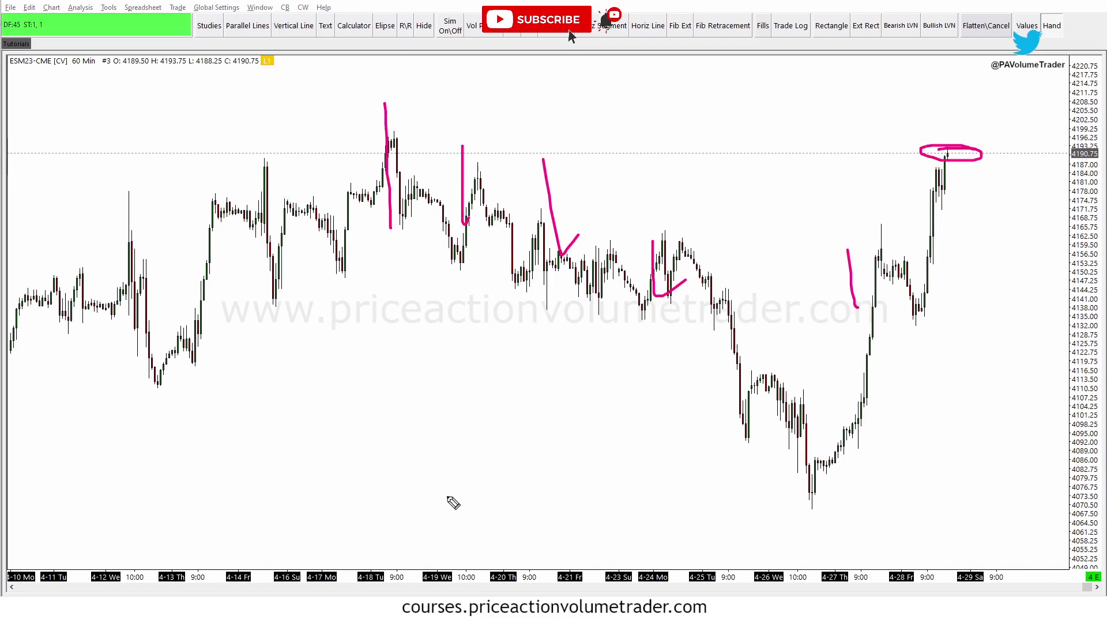
mouse_move(379, 558)
left_mouse_down()
mouse_move(383, 574)
mouse_move(427, 580)
mouse_move(522, 564)
mouse_move(594, 580)
mouse_move(545, 570)
left_mouse_up()
left_click_drag(620, 564, 627, 570)
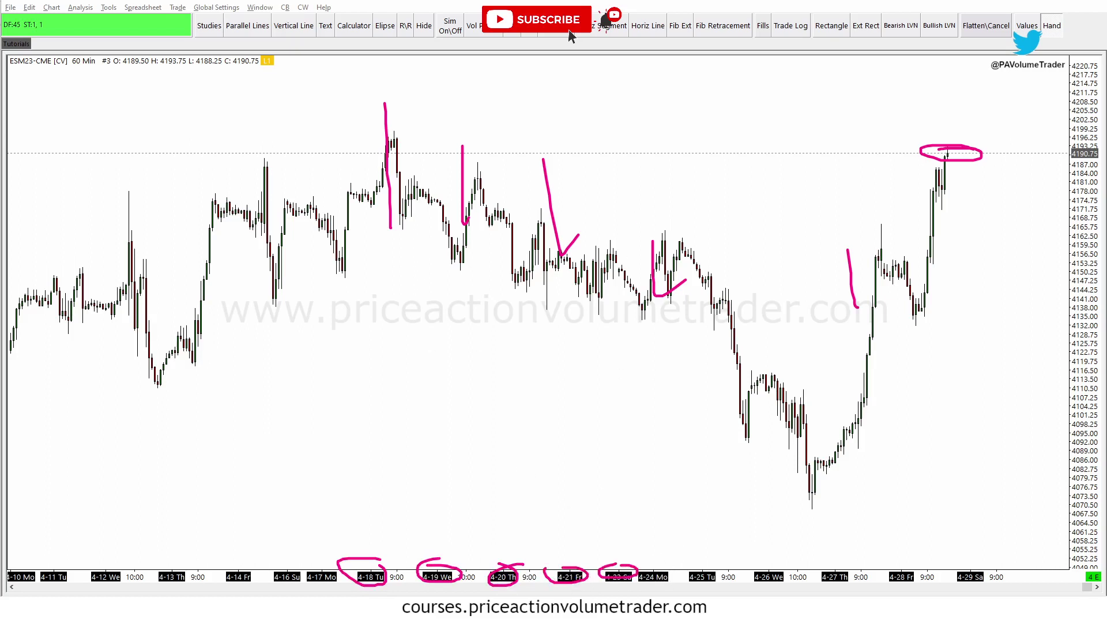
- Clear the pen marks, add the Time Line study to the 60 Min chart and apply it
key("Escape")
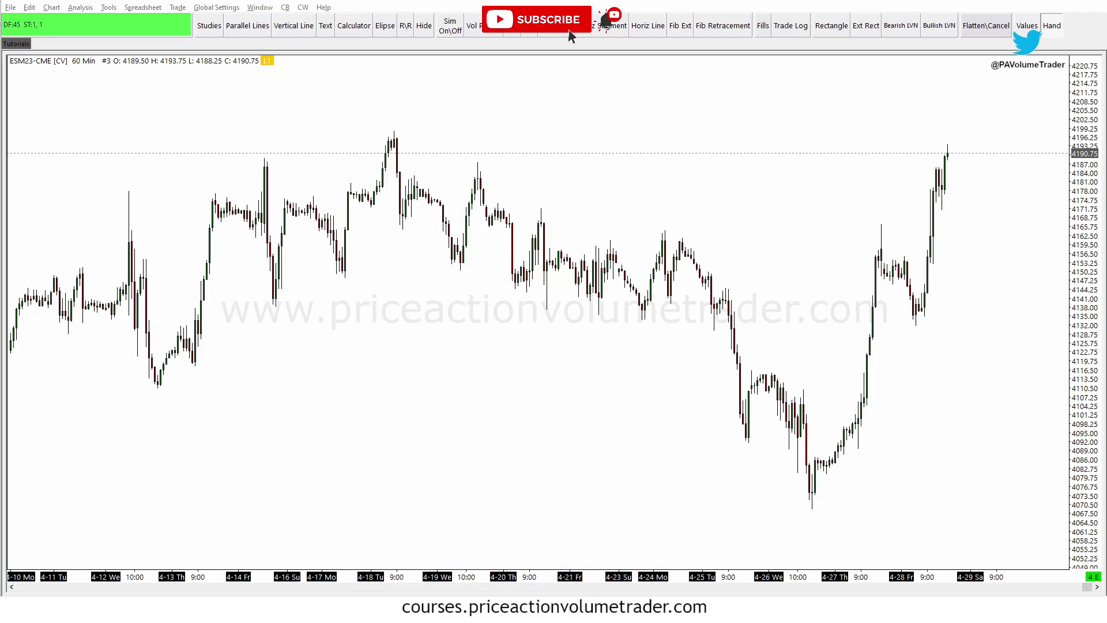
left_click(80, 8)
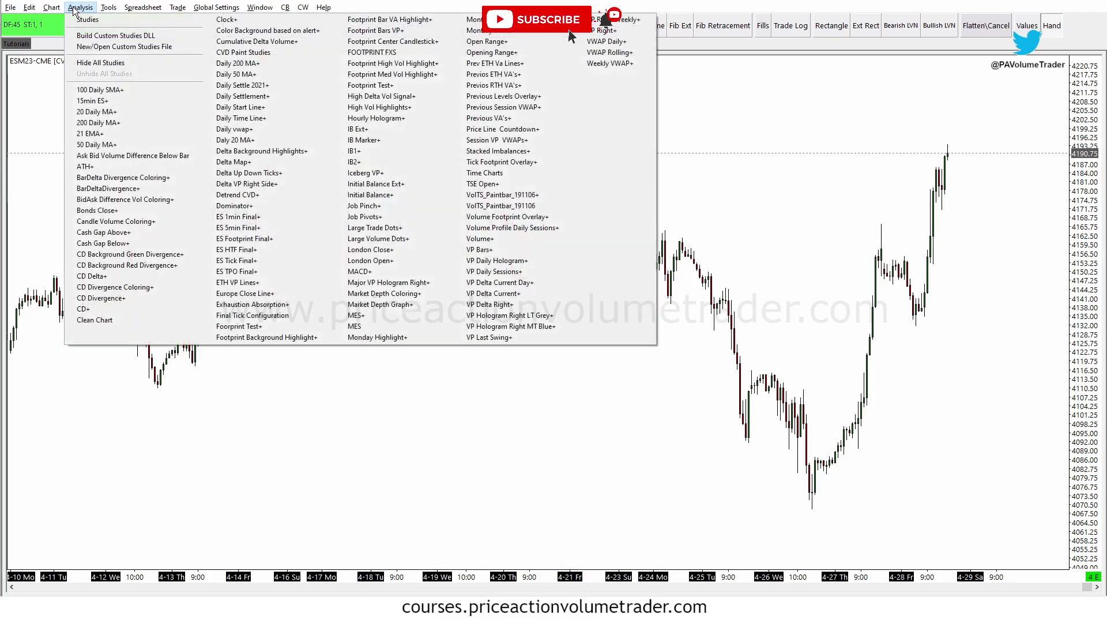
left_click(99, 22)
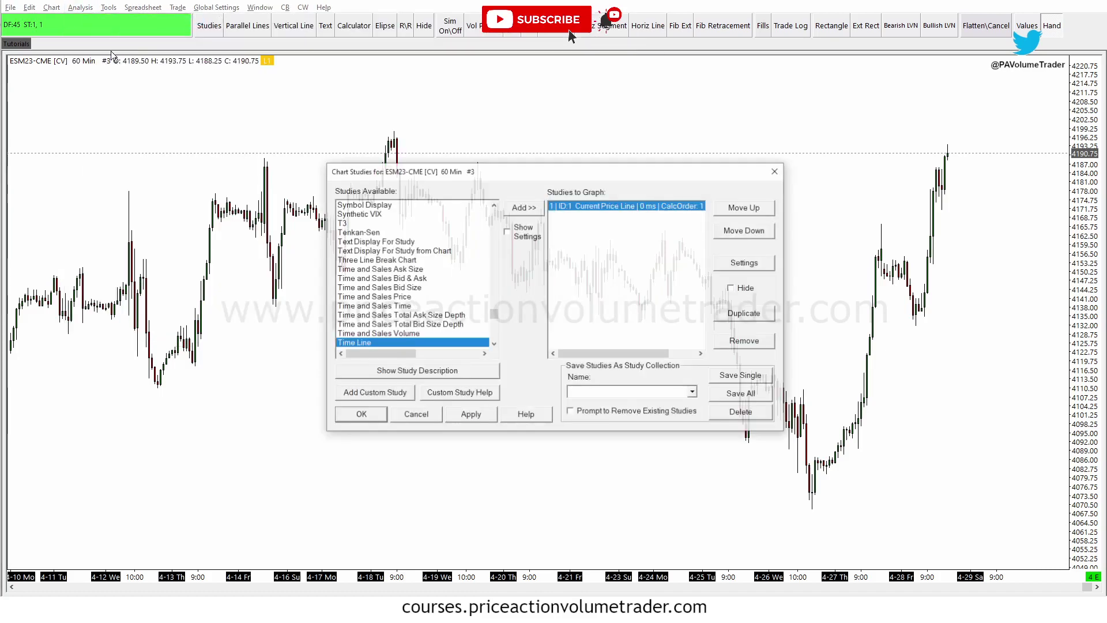
left_click_drag(427, 165, 750, 293)
mouse_move(789, 440)
left_mouse_down()
mouse_move(788, 426)
mouse_move(790, 446)
left_mouse_up()
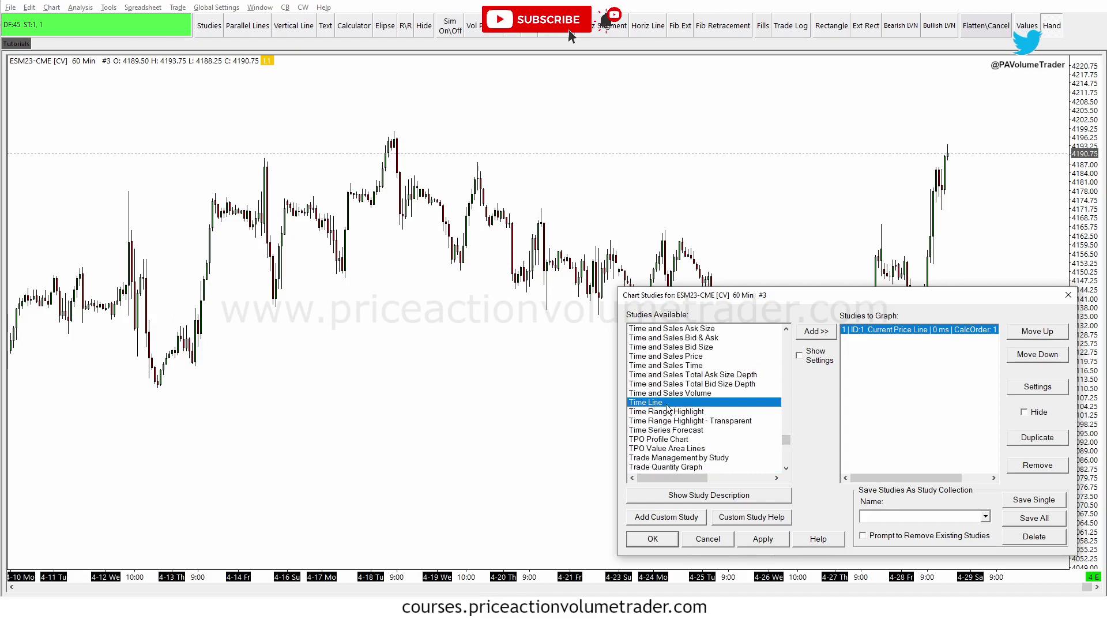
left_click(817, 332)
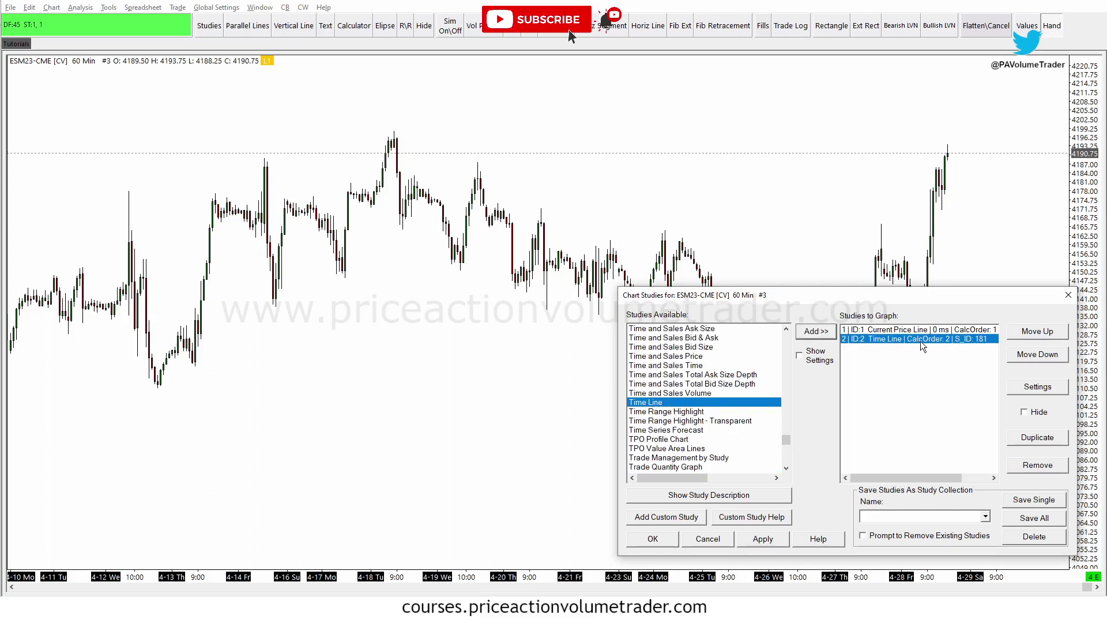
left_click(764, 539)
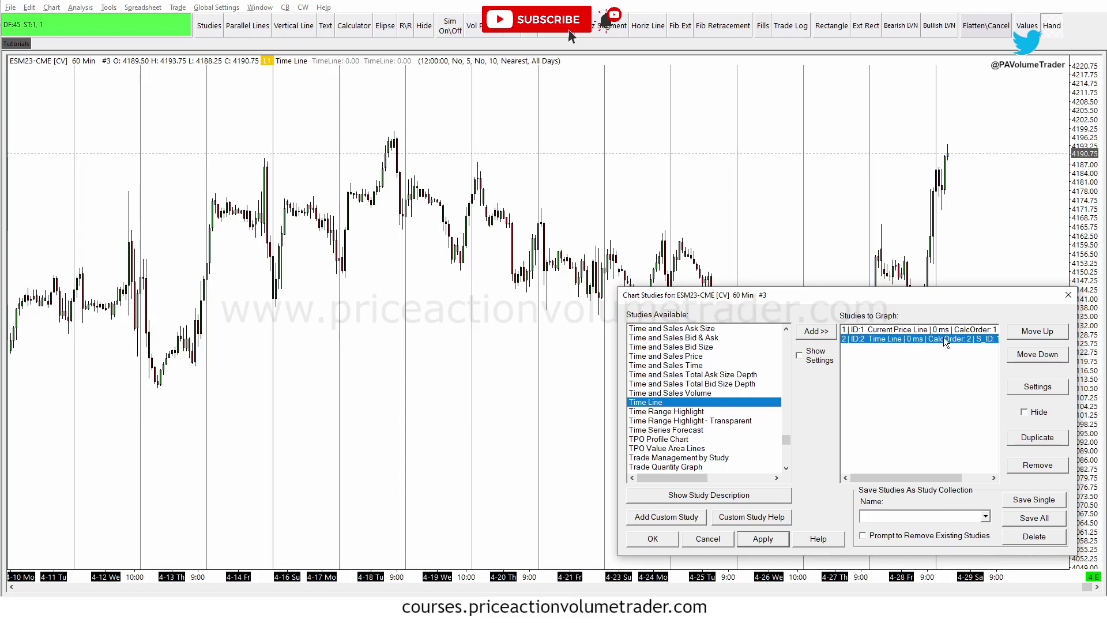
- Give the Time Line study the short name Daily Open and set its time of line to 18:00:00
key("Up")
left_click(878, 340)
left_click(1029, 388)
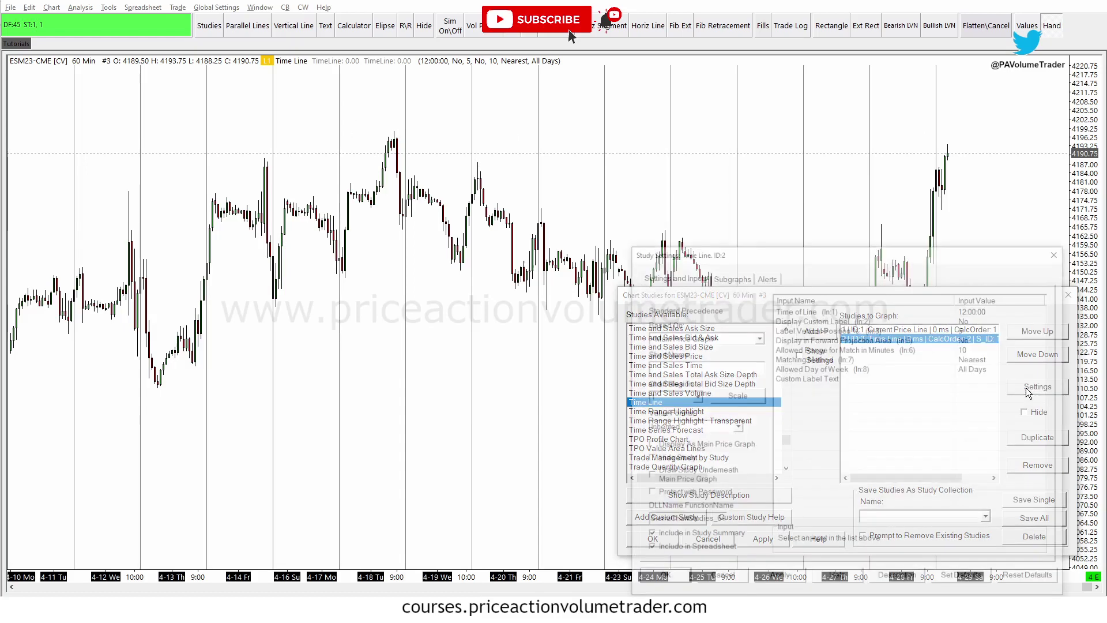
left_click_drag(797, 252, 728, 155)
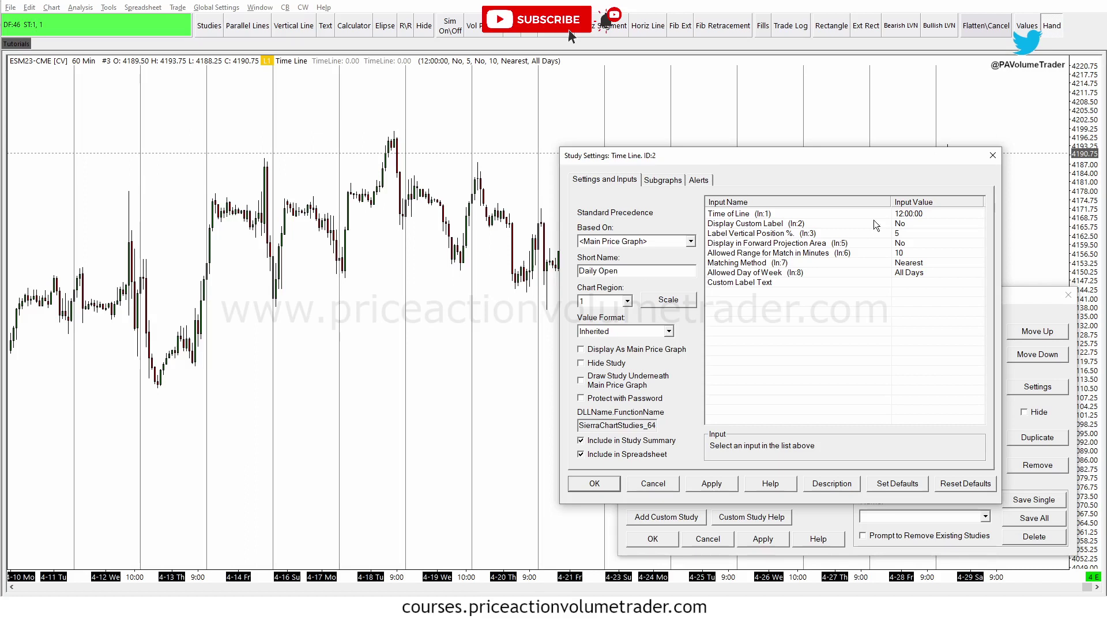
left_click(921, 213)
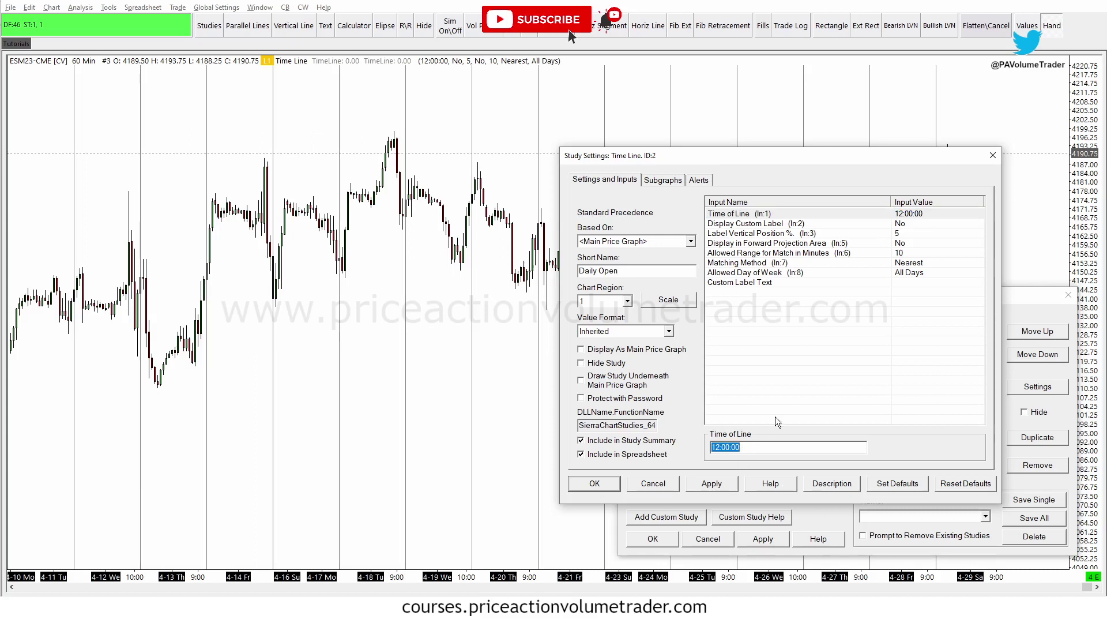
left_click(718, 448)
key("BackSpace")
type("8")
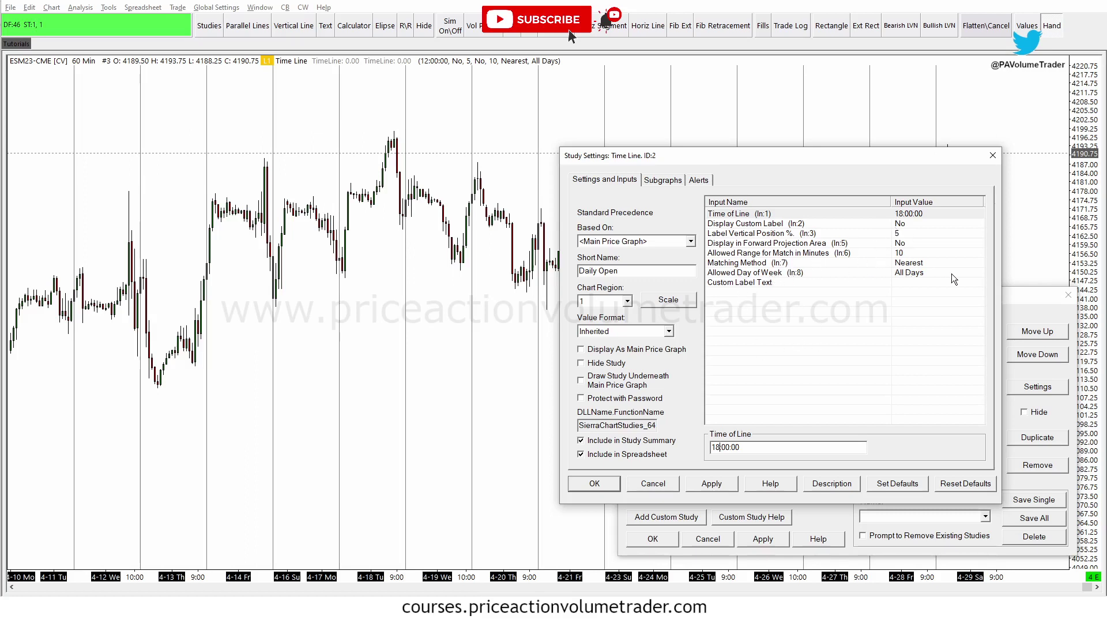
- Set the Daily Open study's allowed day of week to All Days, apply it and close the study dialogs
left_click(923, 273)
left_click(862, 449)
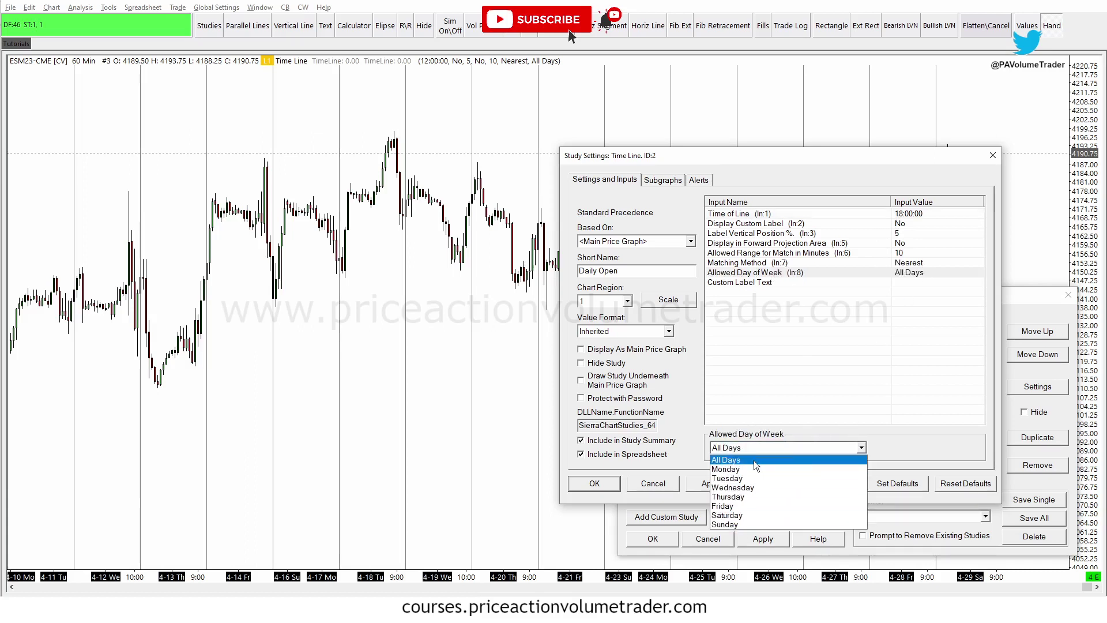
left_click(753, 460)
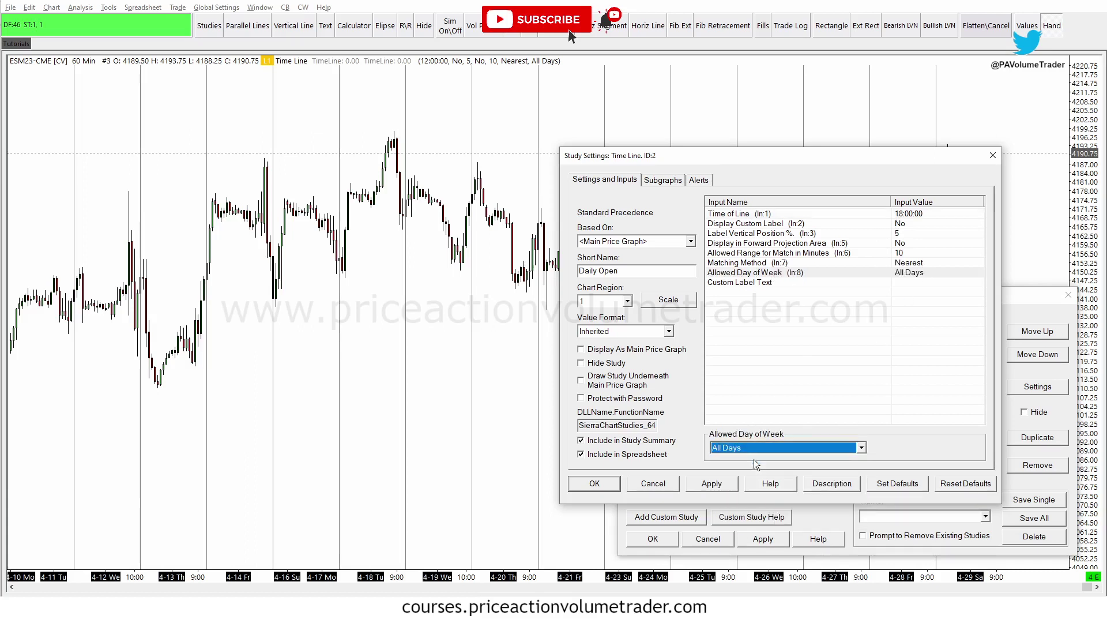
left_click(714, 484)
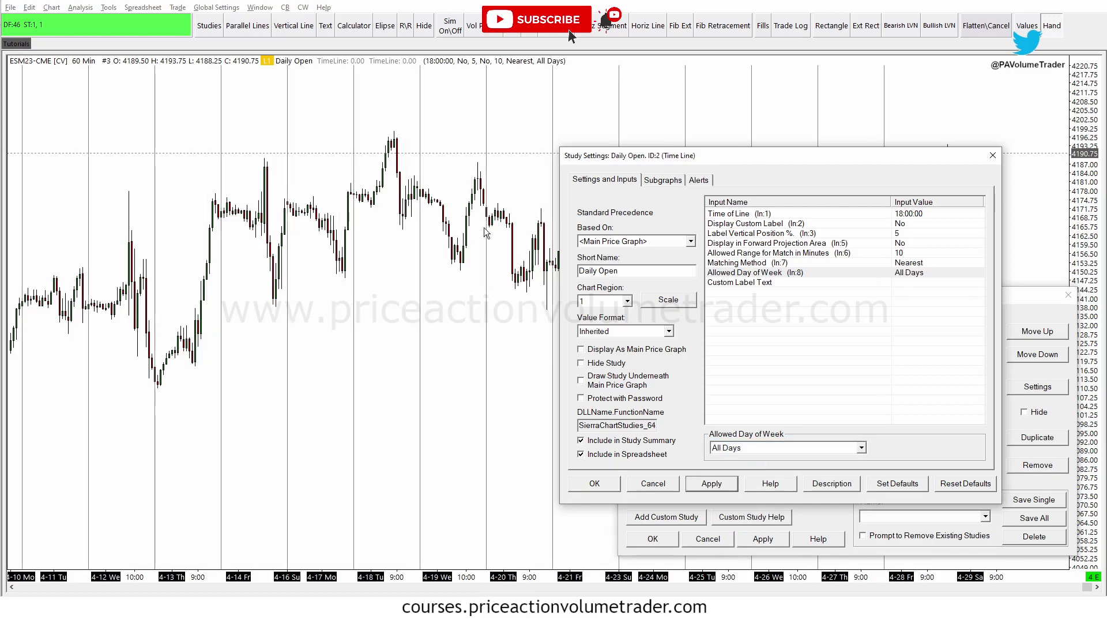
left_click(595, 483)
left_click(650, 539)
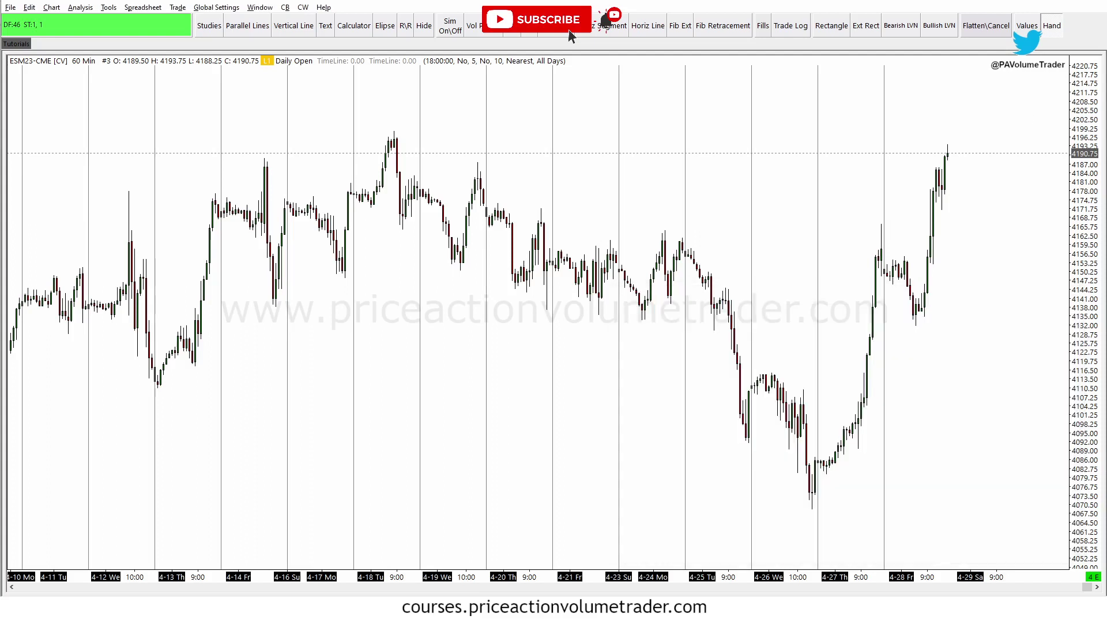
- Circle the day-divider lines around 4-18 to 4-21 and their date-axis positions with the pen, and clear the marks
left_click_drag(350, 157, 348, 159)
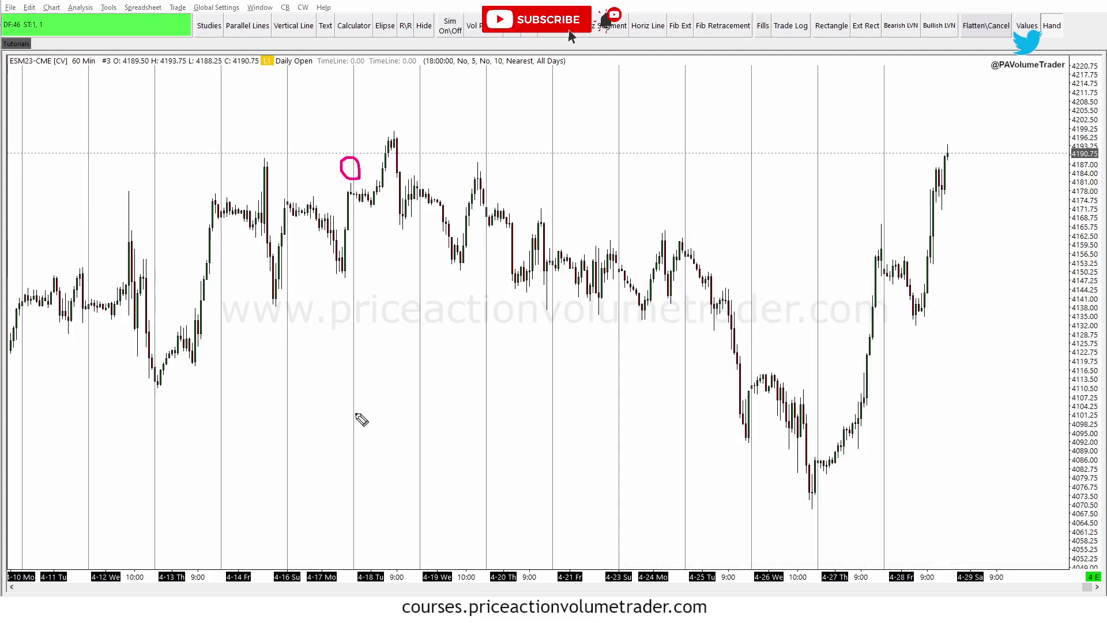
mouse_move(354, 560)
left_mouse_down()
mouse_move(347, 581)
mouse_move(379, 558)
mouse_move(415, 562)
left_mouse_up()
mouse_move(509, 560)
left_mouse_down()
mouse_move(463, 561)
mouse_move(493, 554)
left_mouse_up()
left_click_drag(489, 140, 490, 157)
left_click_drag(418, 141, 420, 142)
left_click_drag(540, 146, 553, 148)
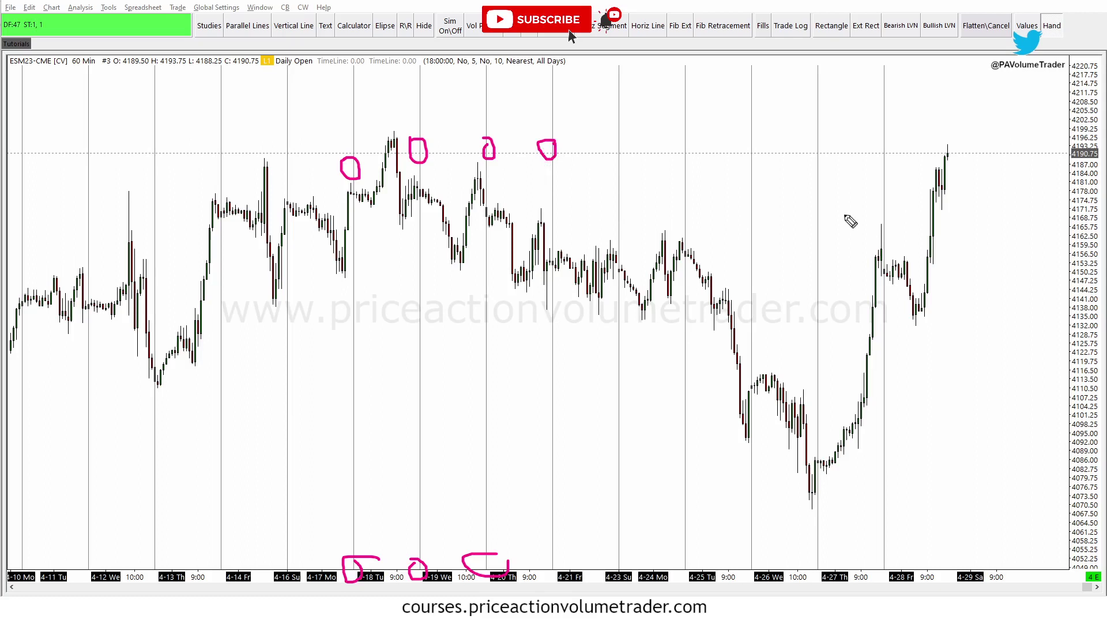
key("Escape")
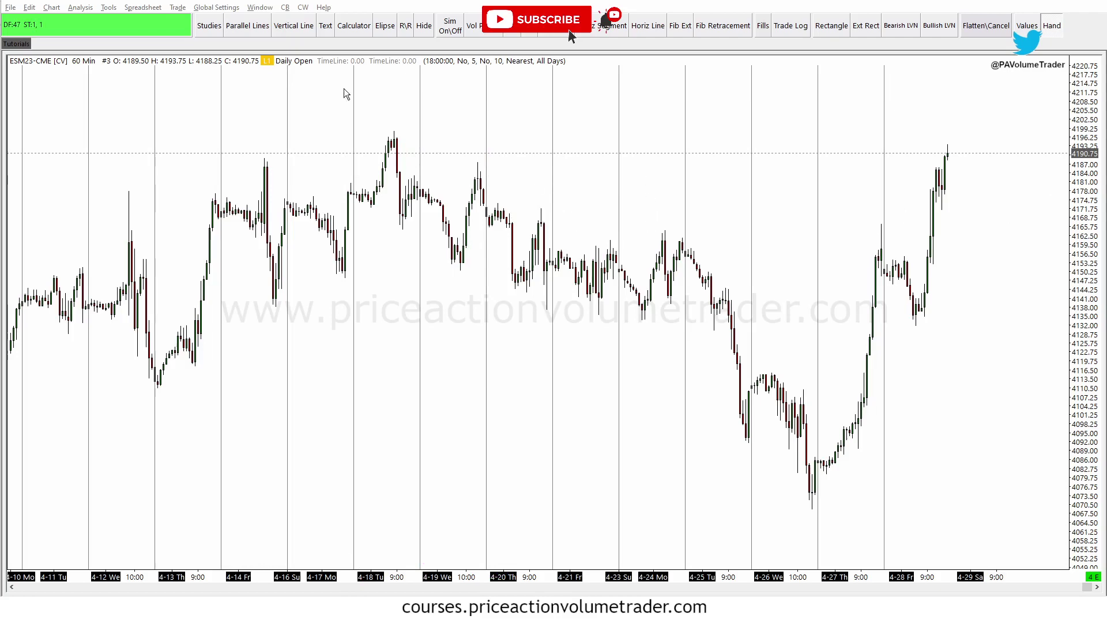
- Select the Daily Open study in the chart's study list, mark its name with the pen and clear the mark
left_click(81, 7)
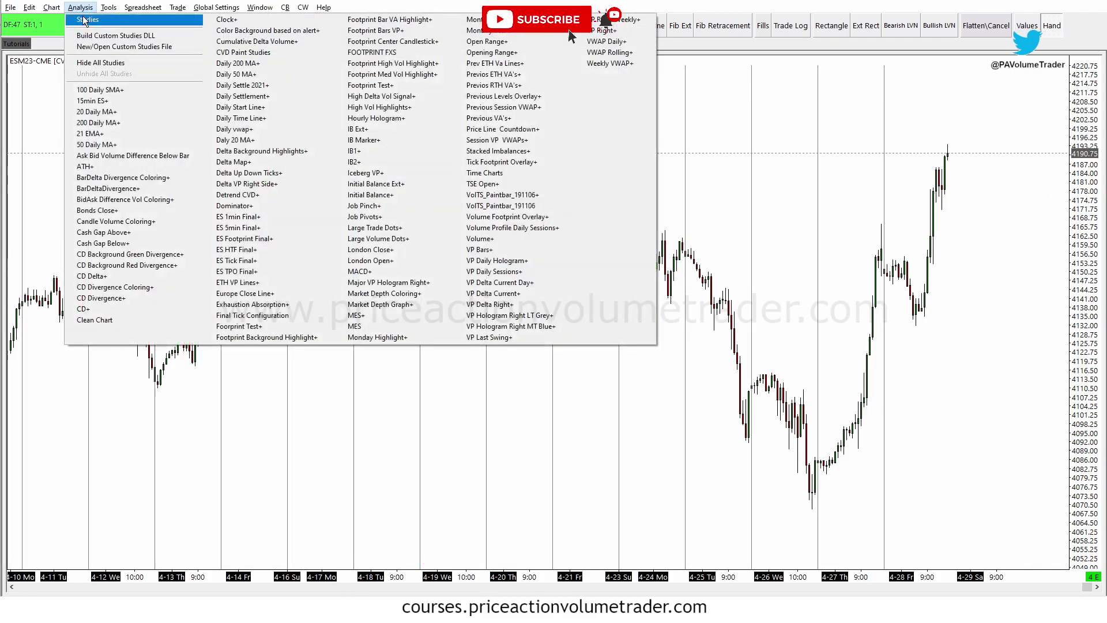
left_click(87, 19)
left_click_drag(570, 170, 830, 251)
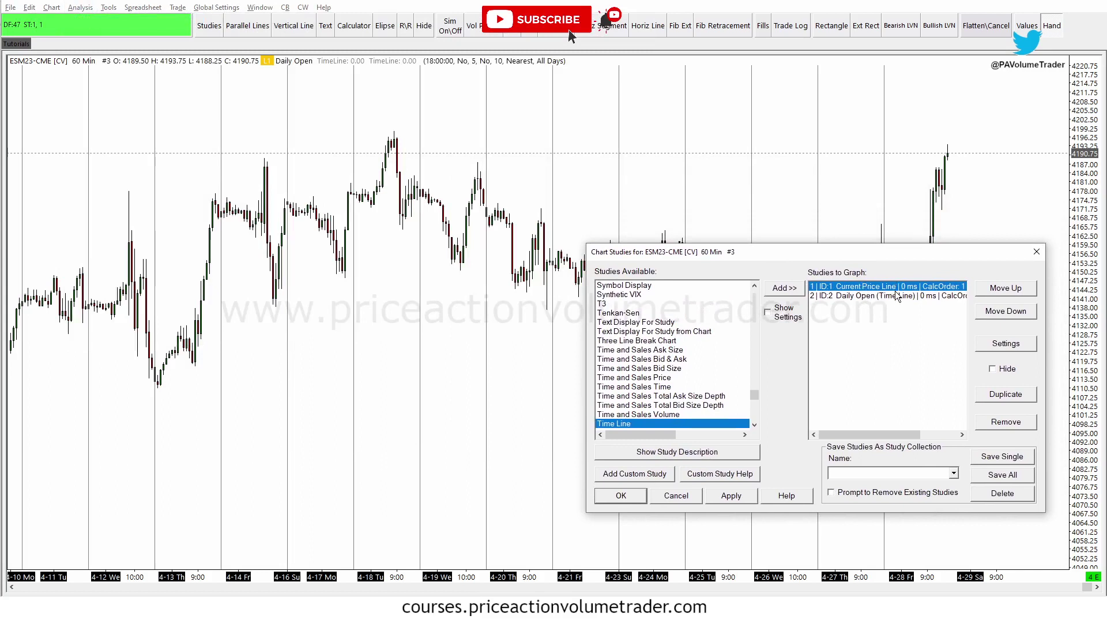
left_click(842, 296)
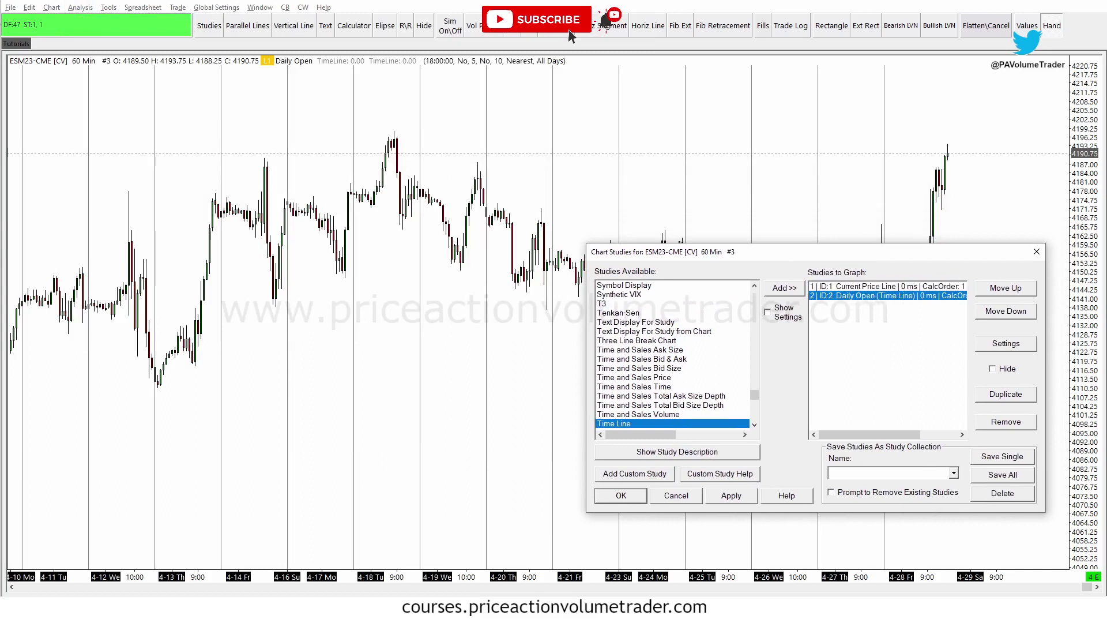
key("ctrl+shift+3")
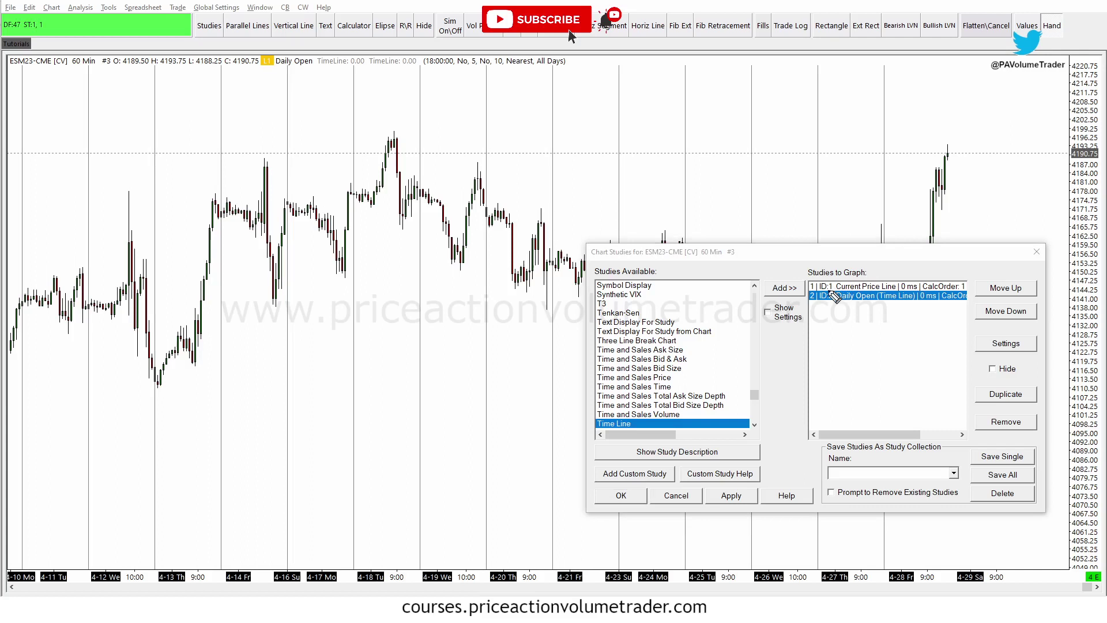
mouse_move(877, 299)
left_mouse_down()
mouse_move(917, 299)
mouse_move(834, 301)
mouse_move(887, 304)
left_mouse_up()
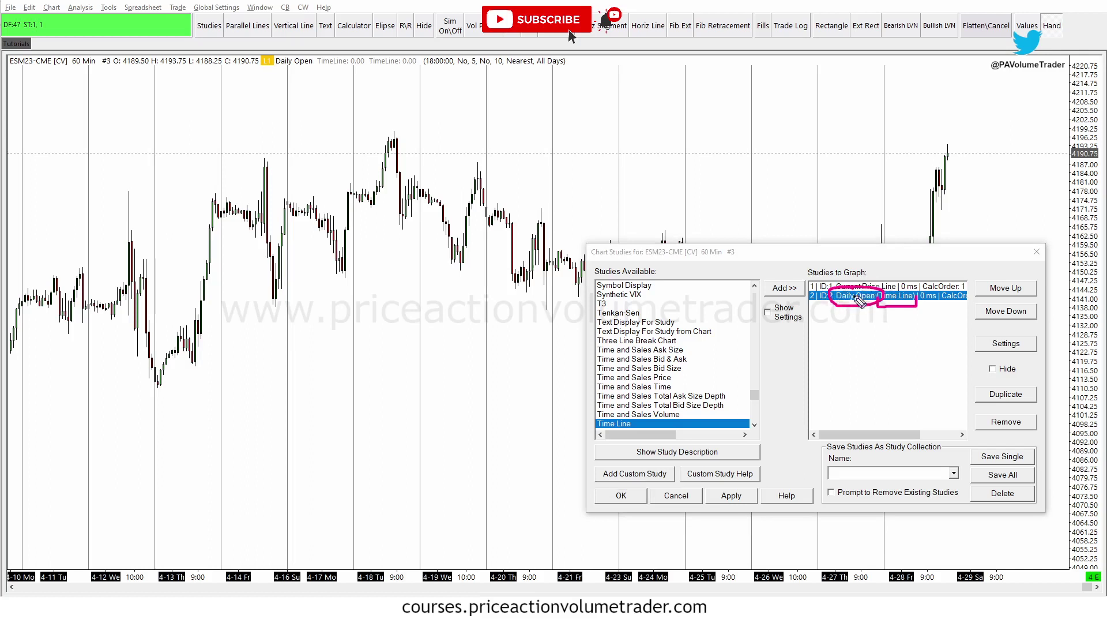
key("ctrl+shift+7")
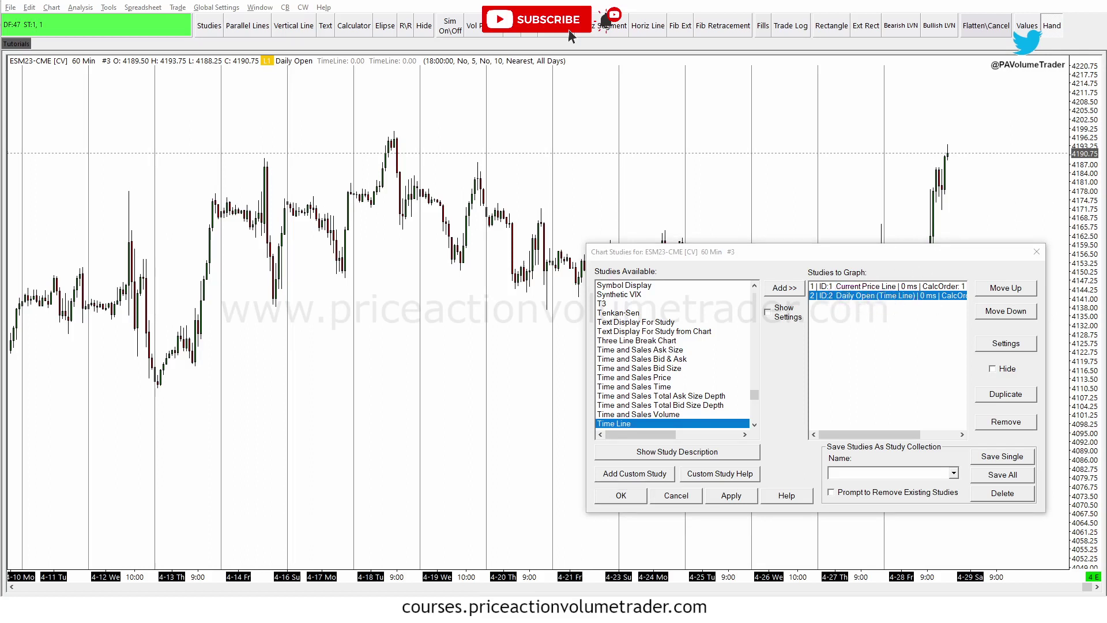
- Open the Daily Open study's subgraph settings and outline the TimeLine (SG1) row with a rectangle
left_click(1005, 343)
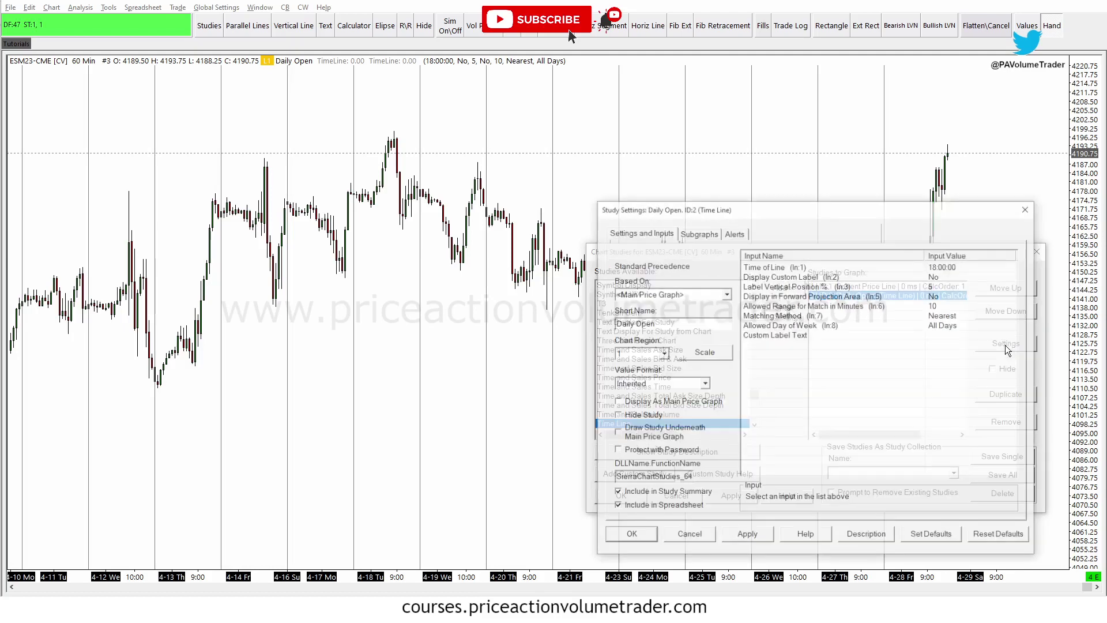
left_click_drag(752, 205, 769, 196)
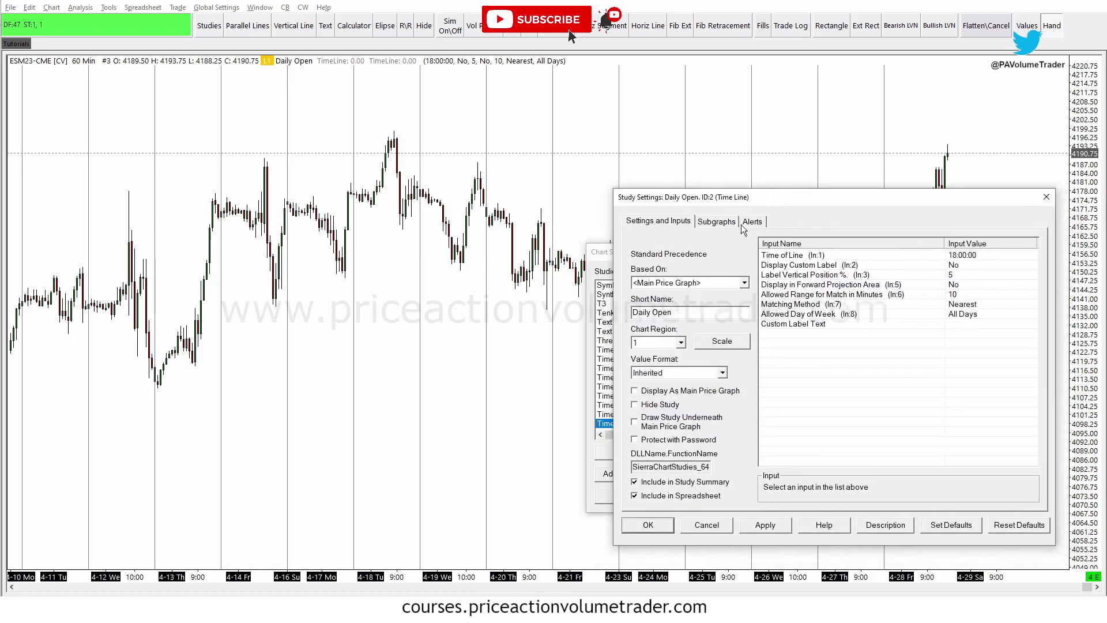
left_click(715, 223)
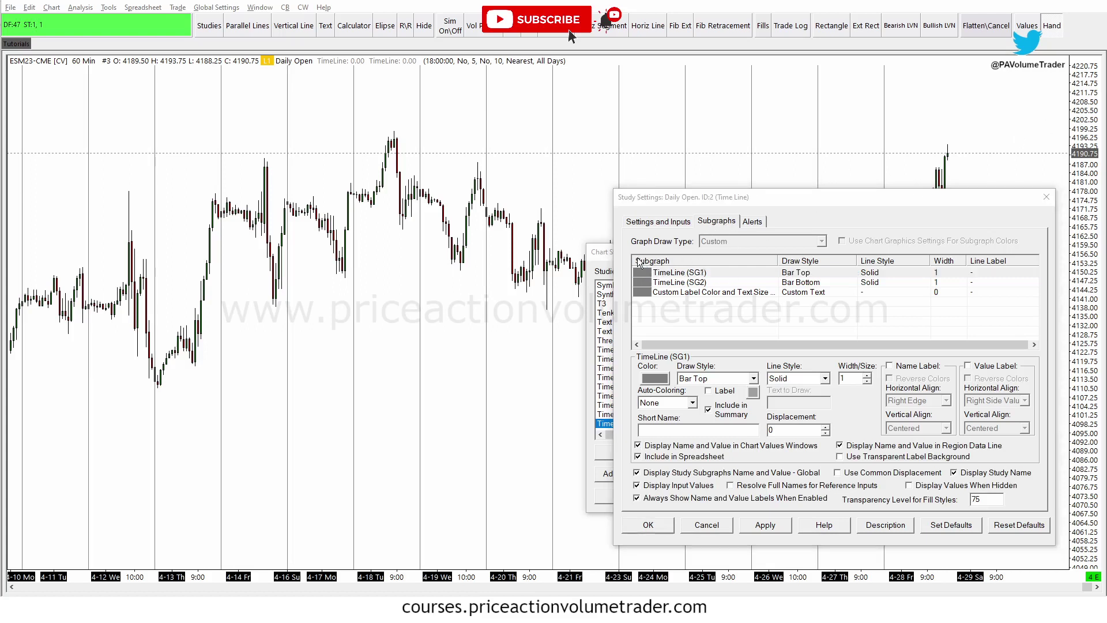
left_click_drag(628, 260, 1006, 280)
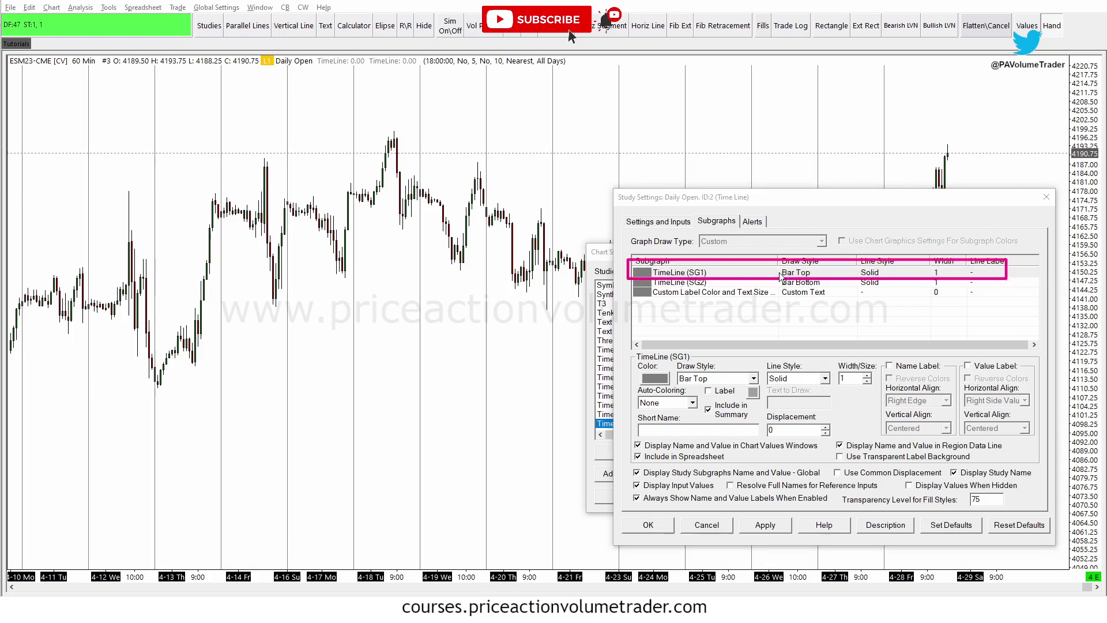
key("Escape")
mouse_move(628, 255)
left_mouse_down()
mouse_move(855, 287)
mouse_move(1019, 269)
mouse_move(1033, 279)
left_mouse_up()
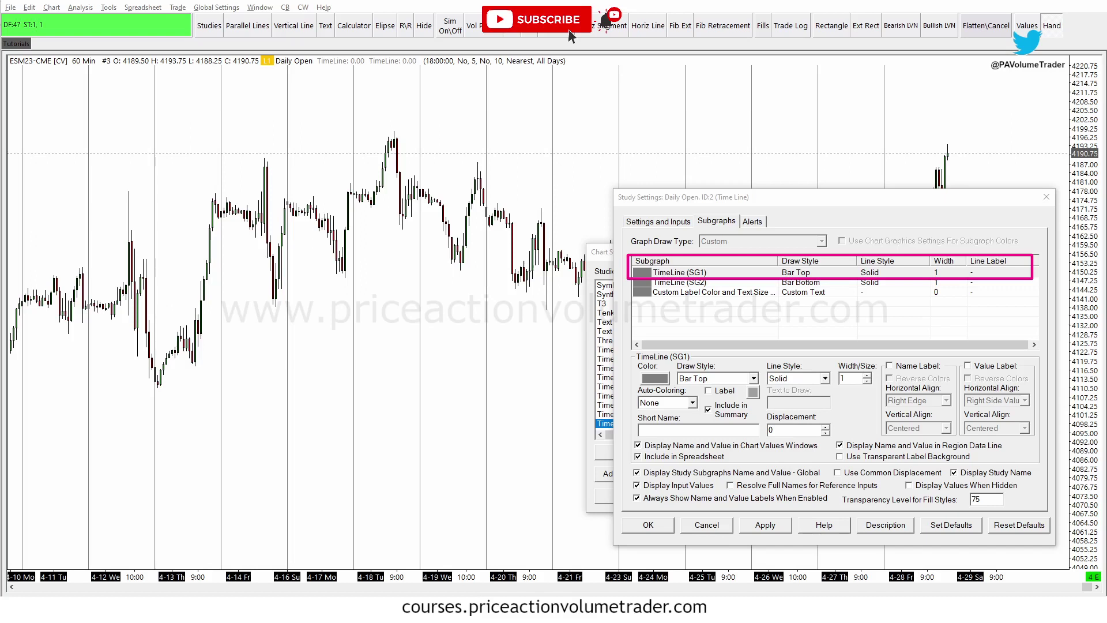
- Set the TimeLine (SG1) subgraph's line style to Dot and apply it
left_click(795, 274)
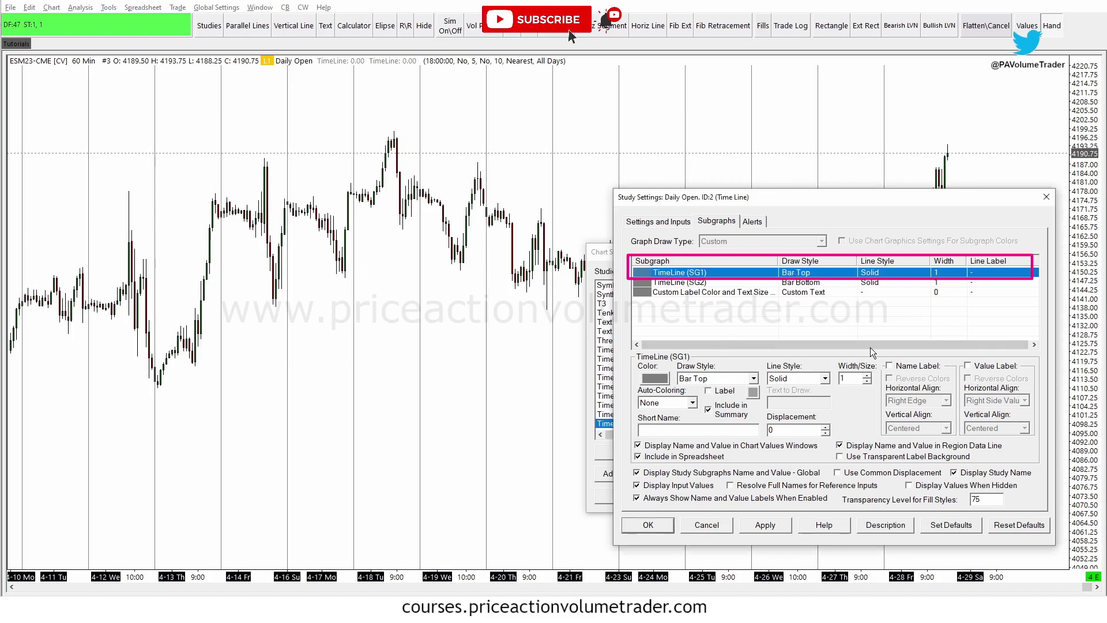
left_click(826, 378)
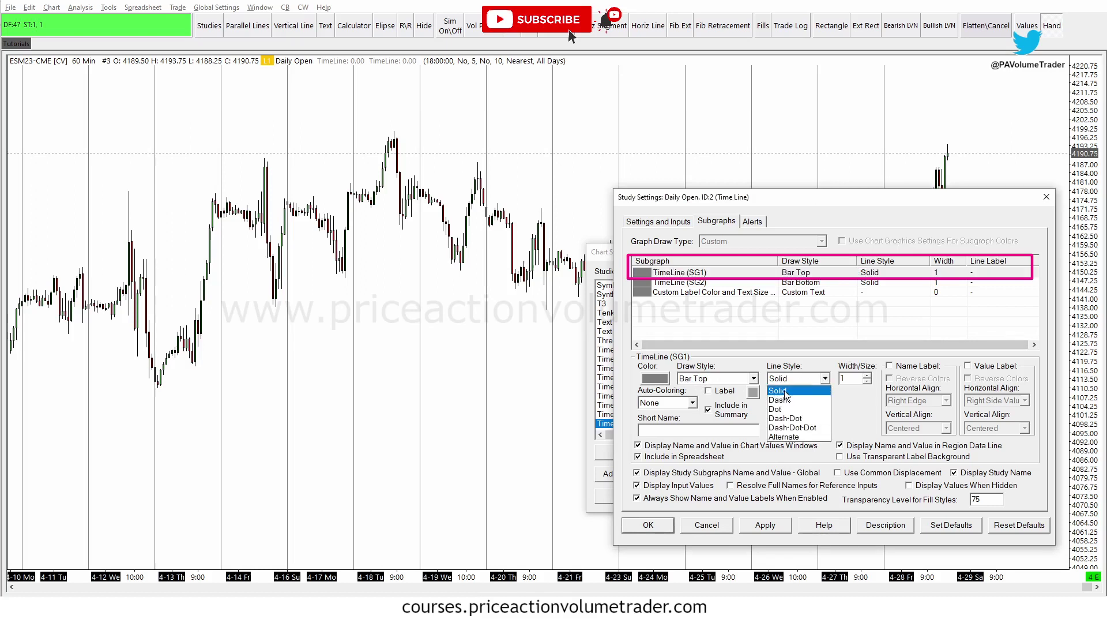
left_click(783, 410)
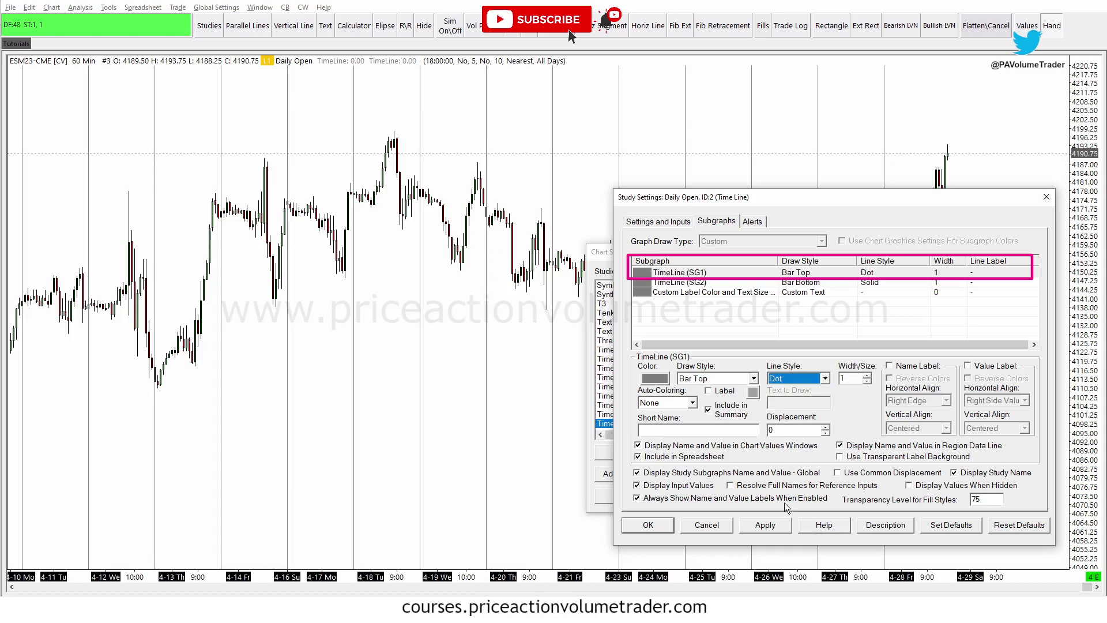
left_click(770, 526)
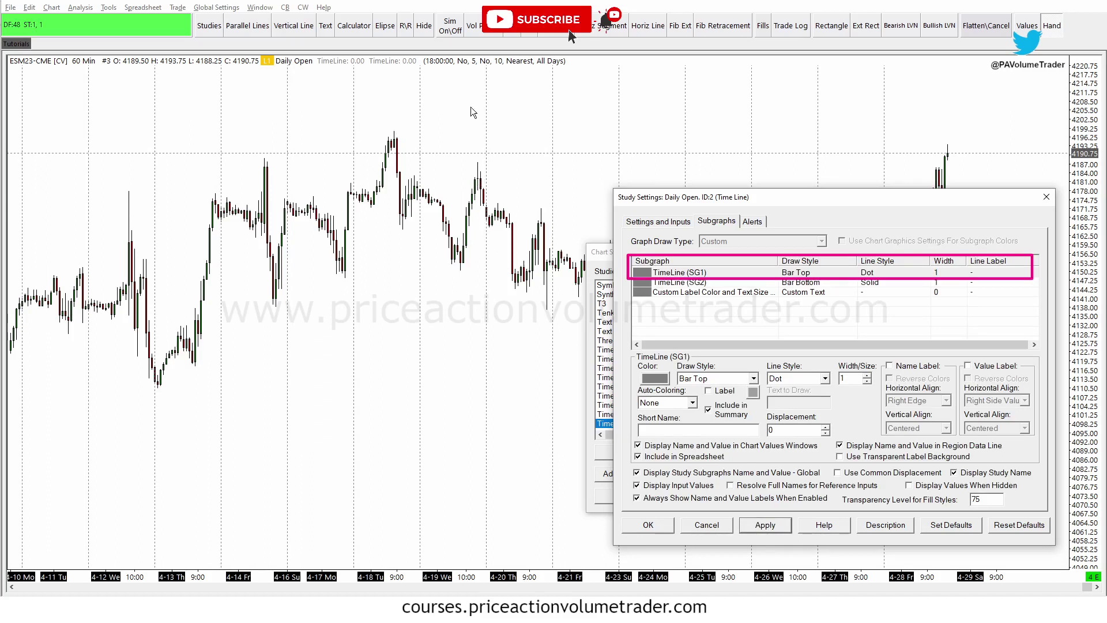
- Lighten the TimeLine (SG1) subgraph's color to grey with red, green and blue at 187
left_click(656, 379)
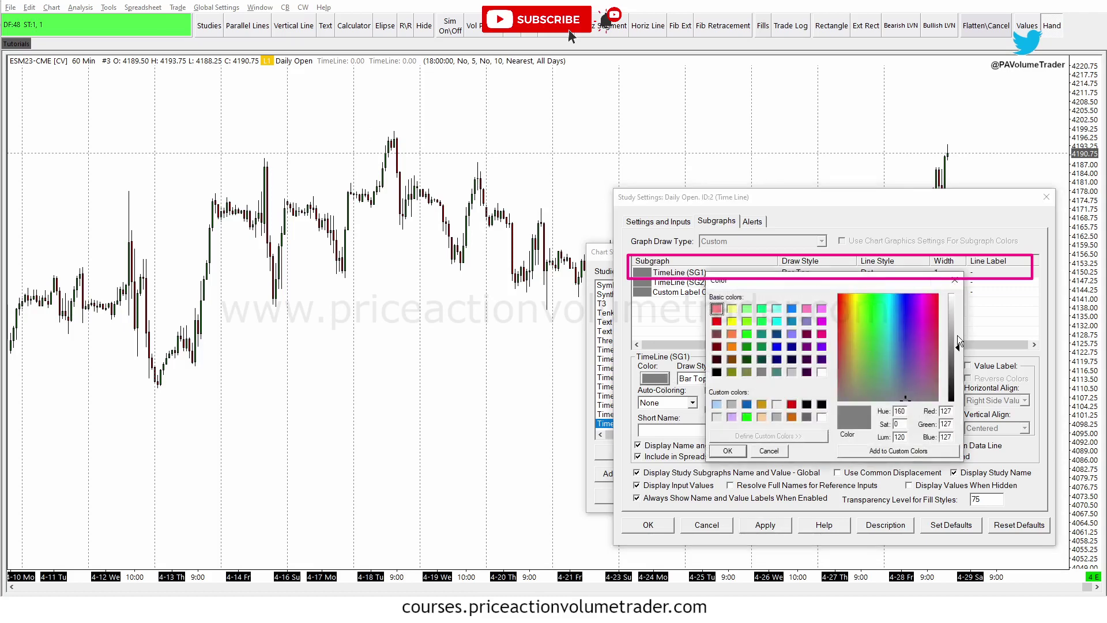
left_click_drag(952, 333, 954, 321)
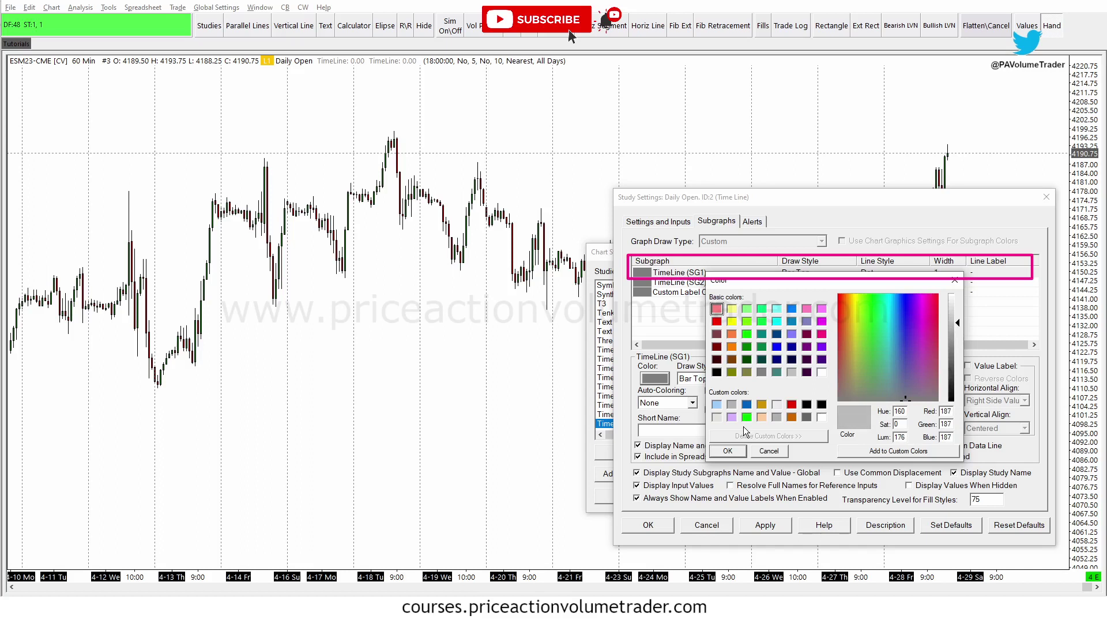
left_click(729, 451)
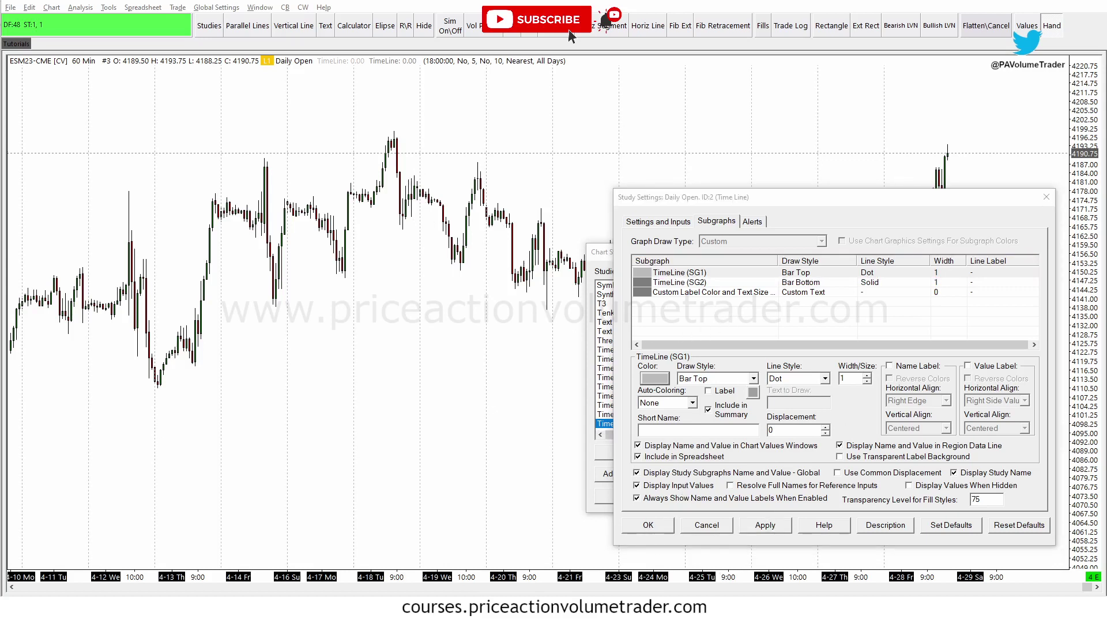
- Outline the subgraph name and value display options with the pen and point an arrow from them to the Daily Open values in the chart header
left_click_drag(618, 462, 869, 507)
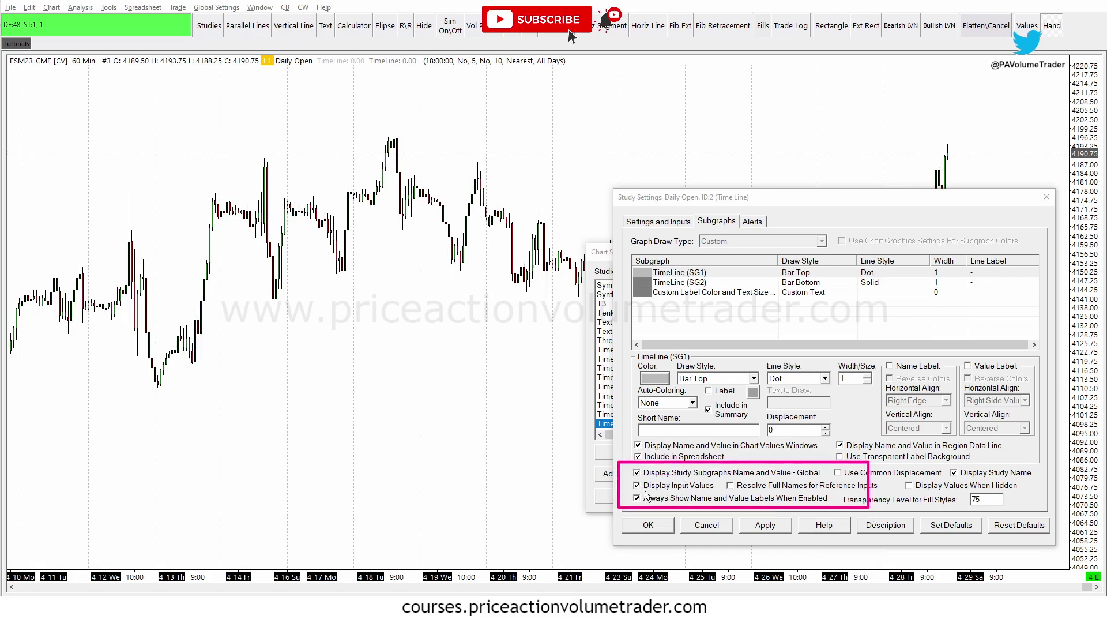
mouse_move(648, 465)
left_mouse_down()
mouse_move(630, 478)
mouse_move(655, 469)
mouse_move(680, 392)
mouse_move(490, 68)
mouse_move(489, 84)
left_mouse_up()
mouse_move(304, 47)
left_mouse_down()
mouse_move(533, 49)
mouse_move(519, 71)
mouse_move(305, 72)
mouse_move(320, 57)
left_mouse_up()
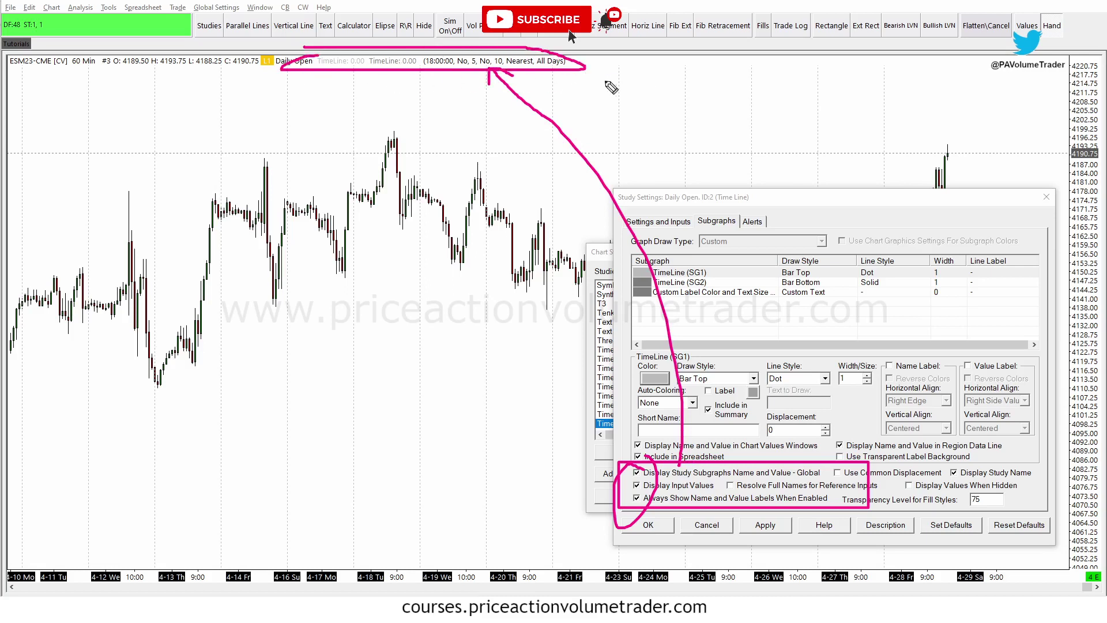
- Turn off Display Study Subgraphs Name and Value - Global, Display Input Values and Always Show Name and Value Labels When Enabled, and close the study dialogs
left_click(636, 473)
left_click(637, 485)
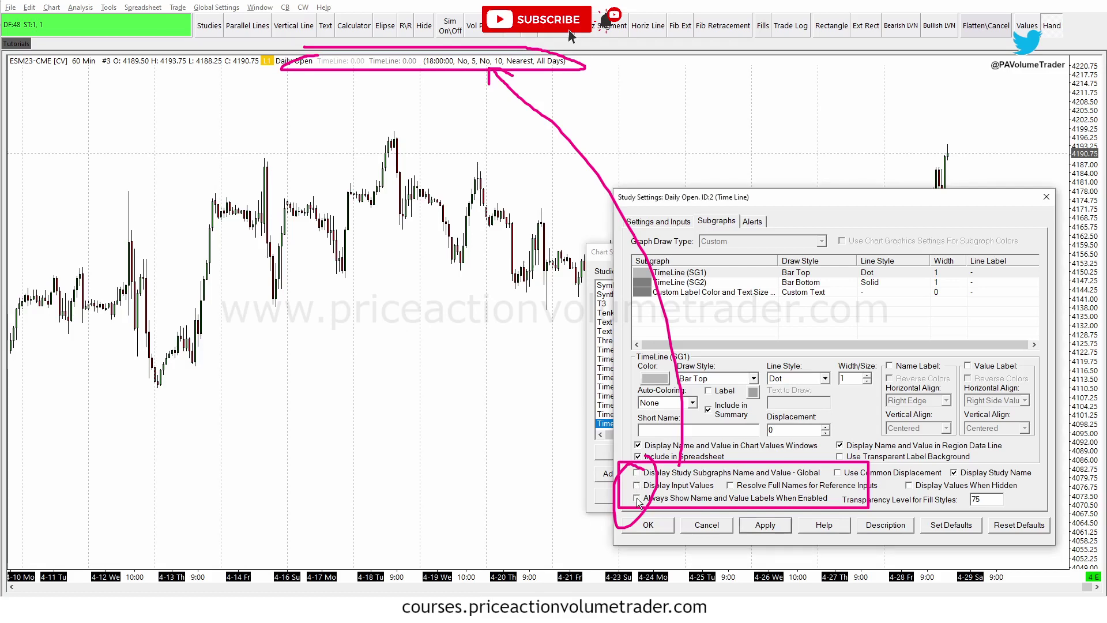
left_click(764, 525)
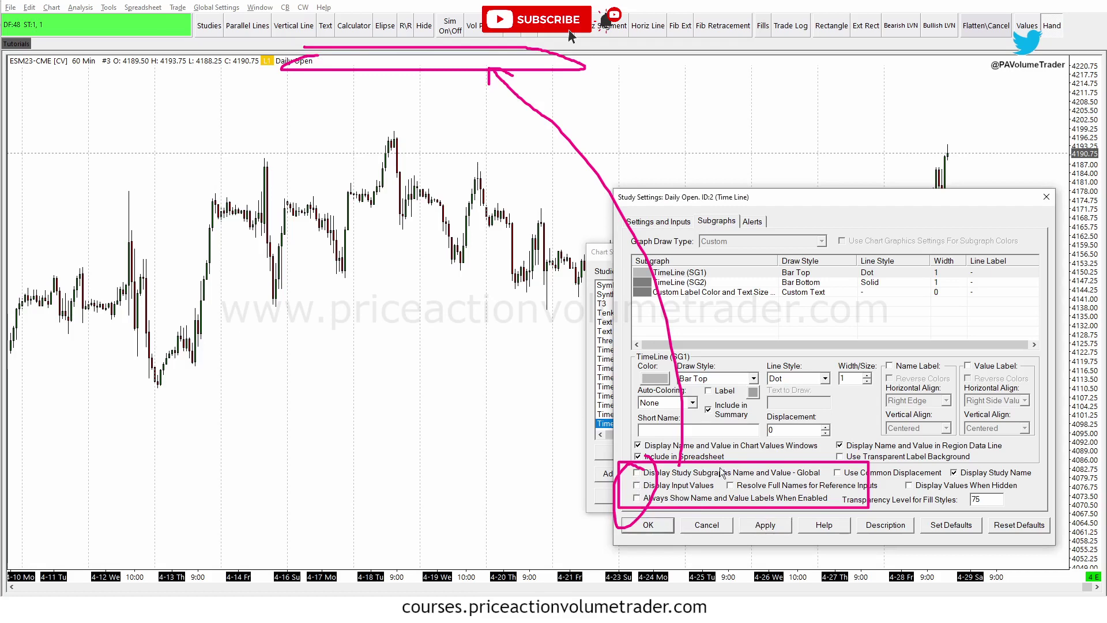
key("Escape")
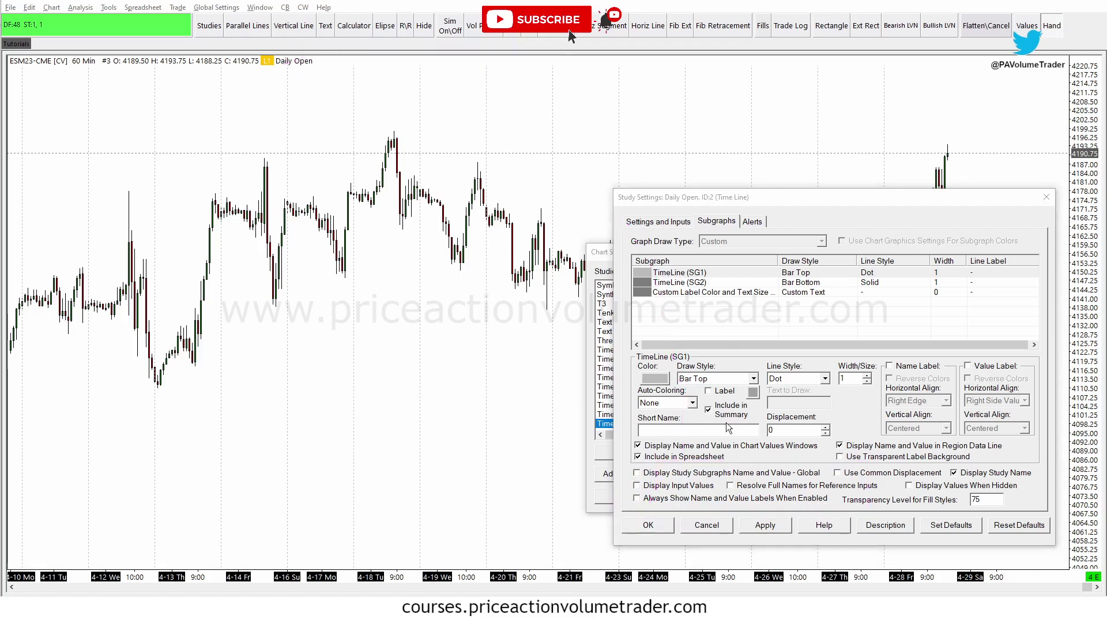
left_click(649, 522)
left_click(621, 496)
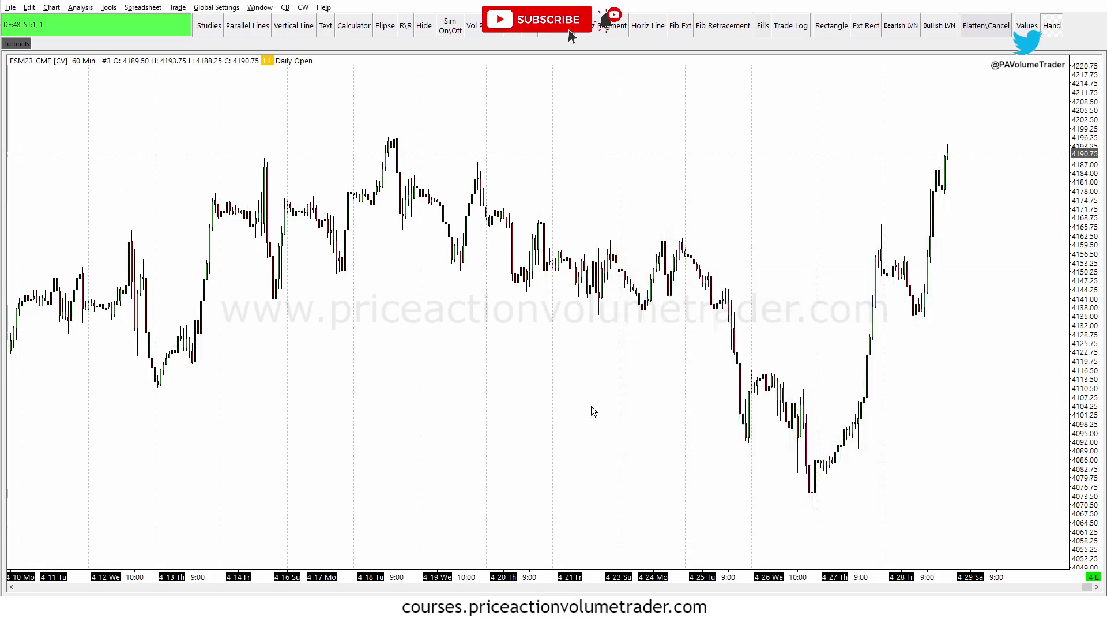
- Circle the five most recent dotted day-separator lines on the hourly chart with the pen and clear the marks
scroll(656, 414, "up", 1)
left_click_drag(667, 420, 609, 398)
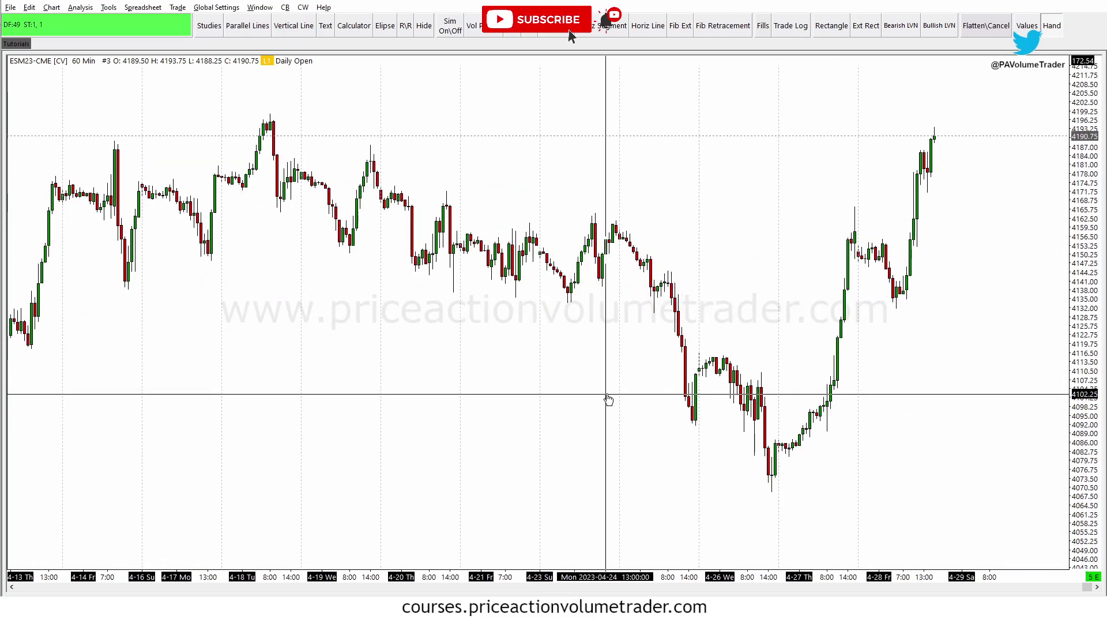
left_click_drag(793, 237, 804, 242)
scroll(804, 246, "up", 3)
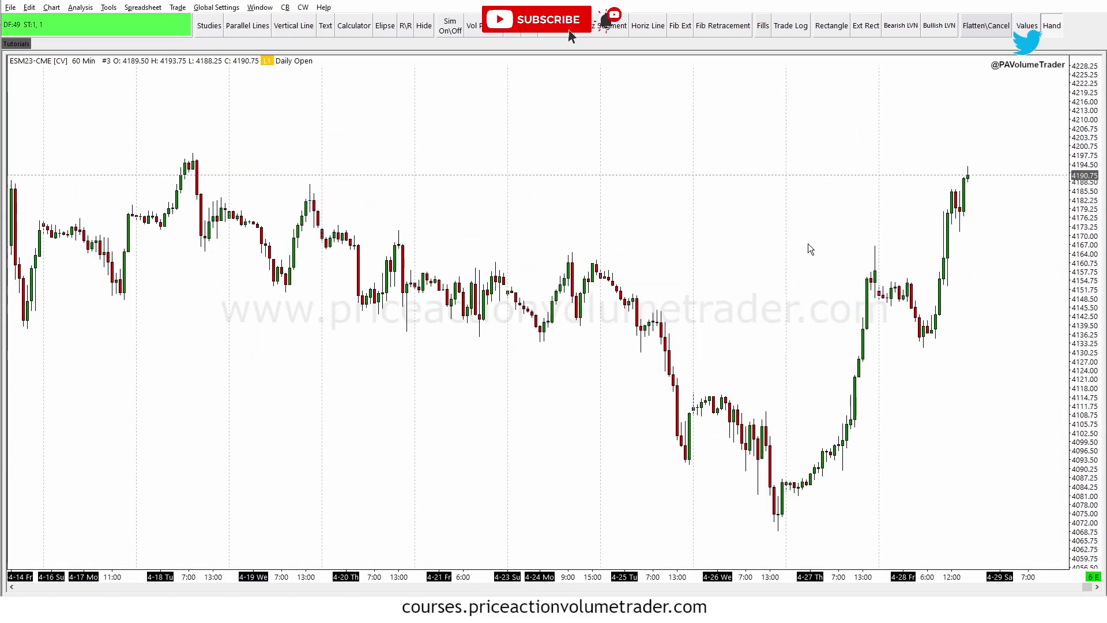
left_click_drag(727, 254, 758, 248)
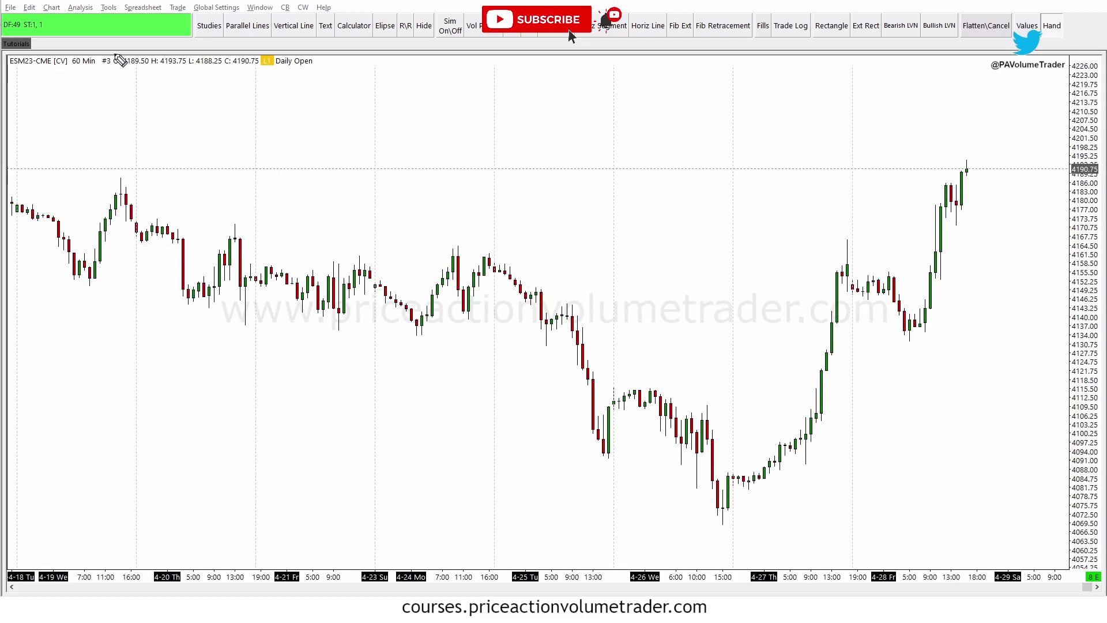
mouse_move(372, 111)
left_mouse_down()
mouse_move(379, 145)
mouse_move(404, 115)
left_mouse_up()
left_click_drag(481, 150, 508, 132)
left_click_drag(598, 127, 639, 130)
left_click_drag(725, 136, 740, 127)
mouse_move(853, 136)
left_mouse_down()
mouse_move(830, 151)
mouse_move(858, 148)
left_mouse_up()
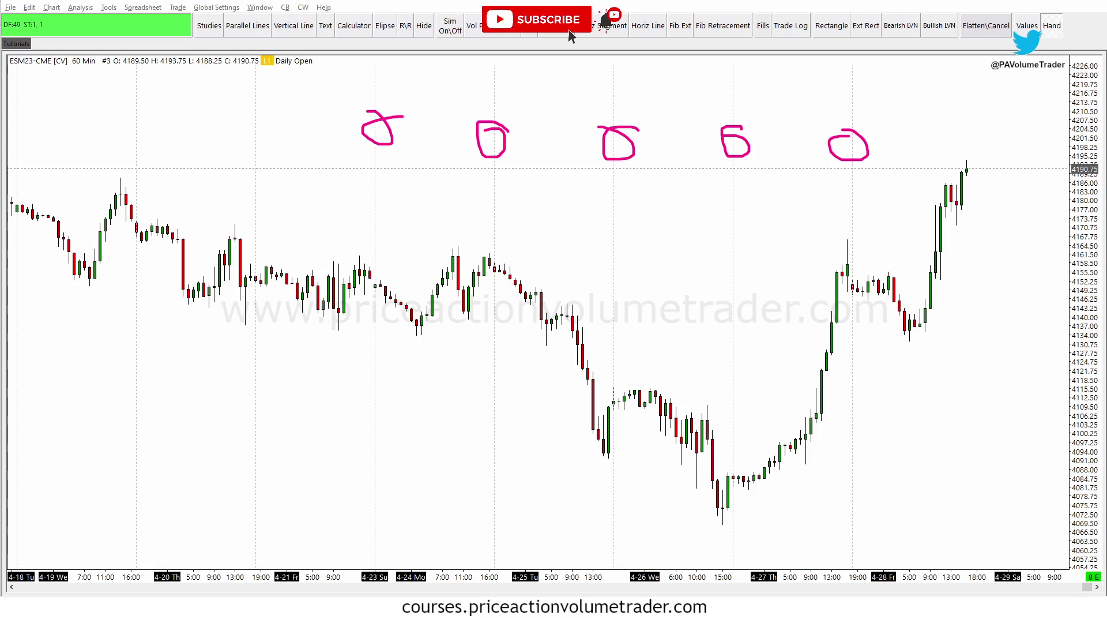
key("Delete")
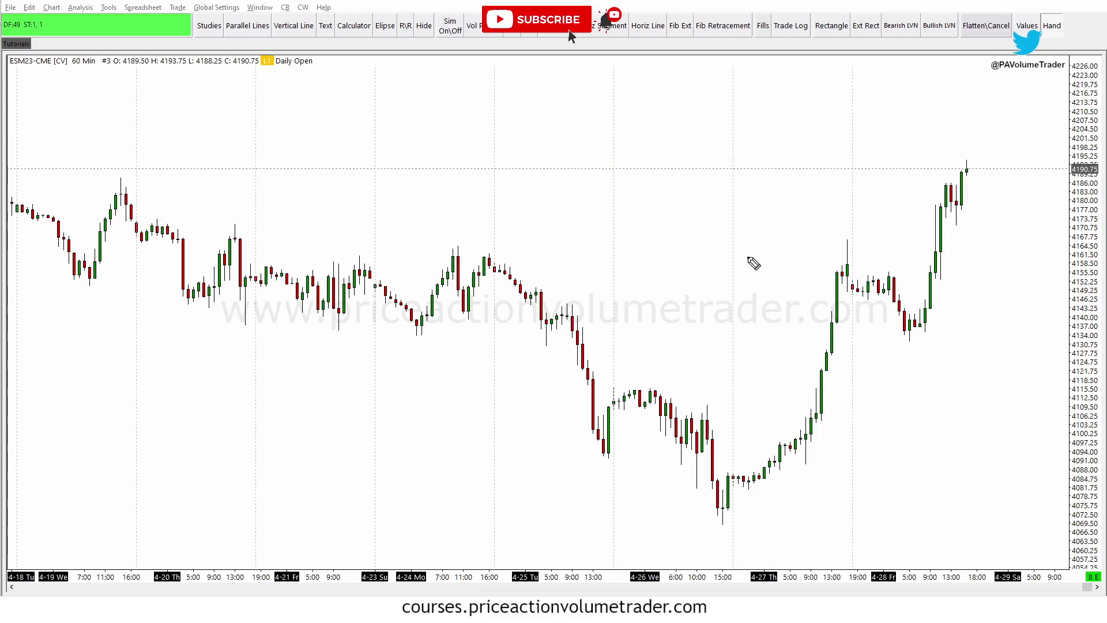
key("Down")
key("Down")
key("Down")
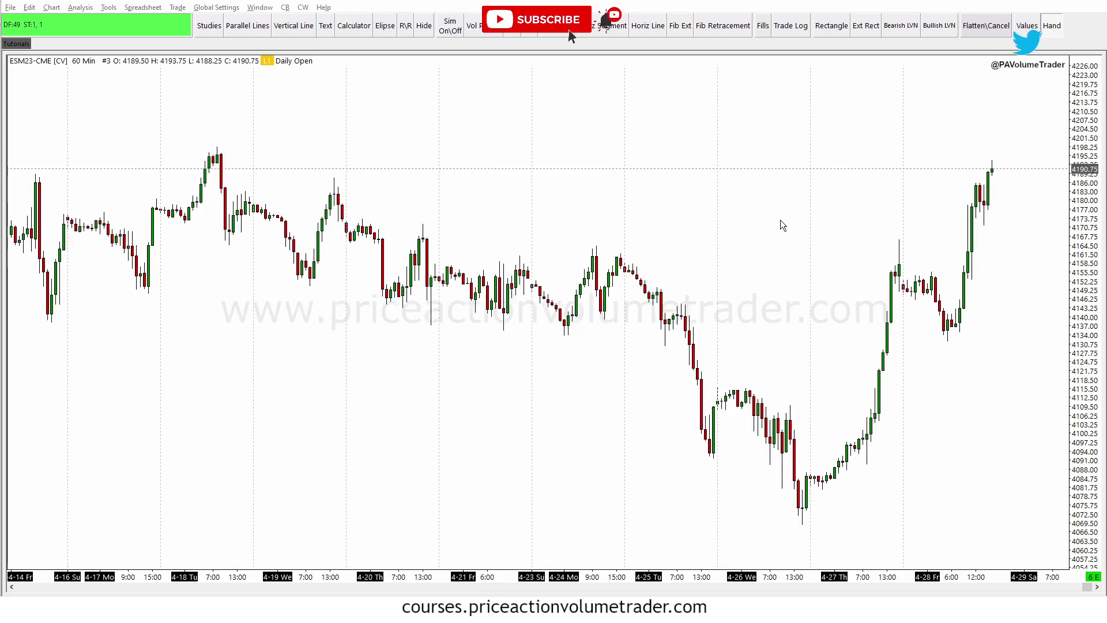